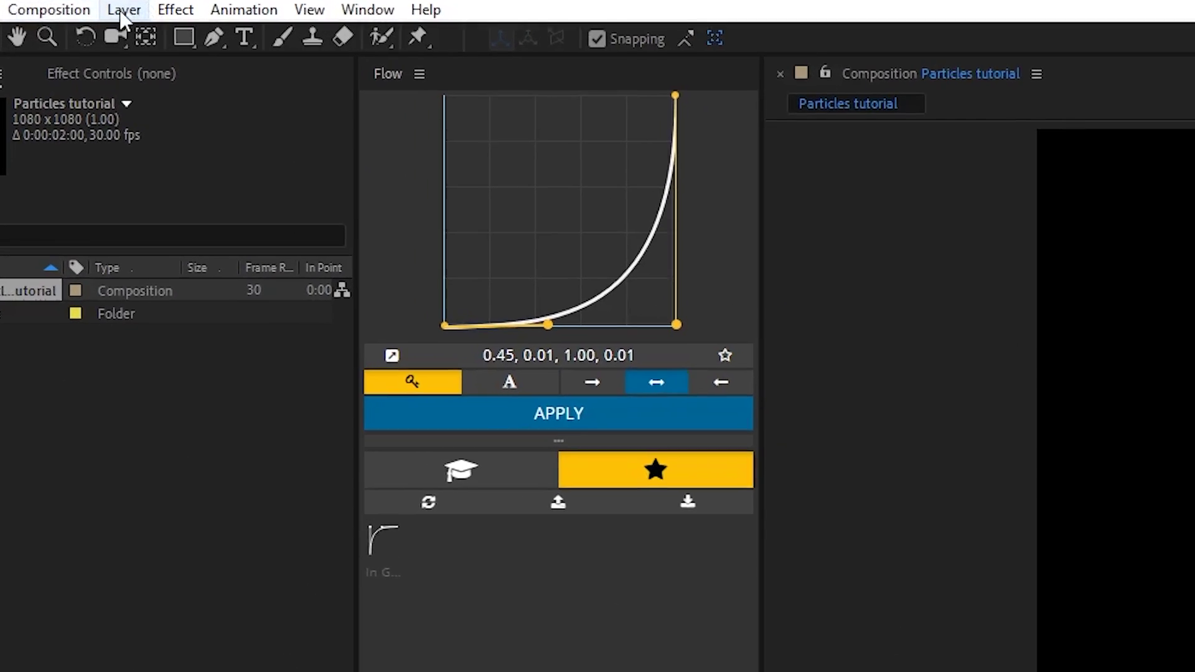
Create a new 1080 x 1080 px black solid layer in the Particles tutorial composition
click(106, 21)
mouse_move(122, 37)
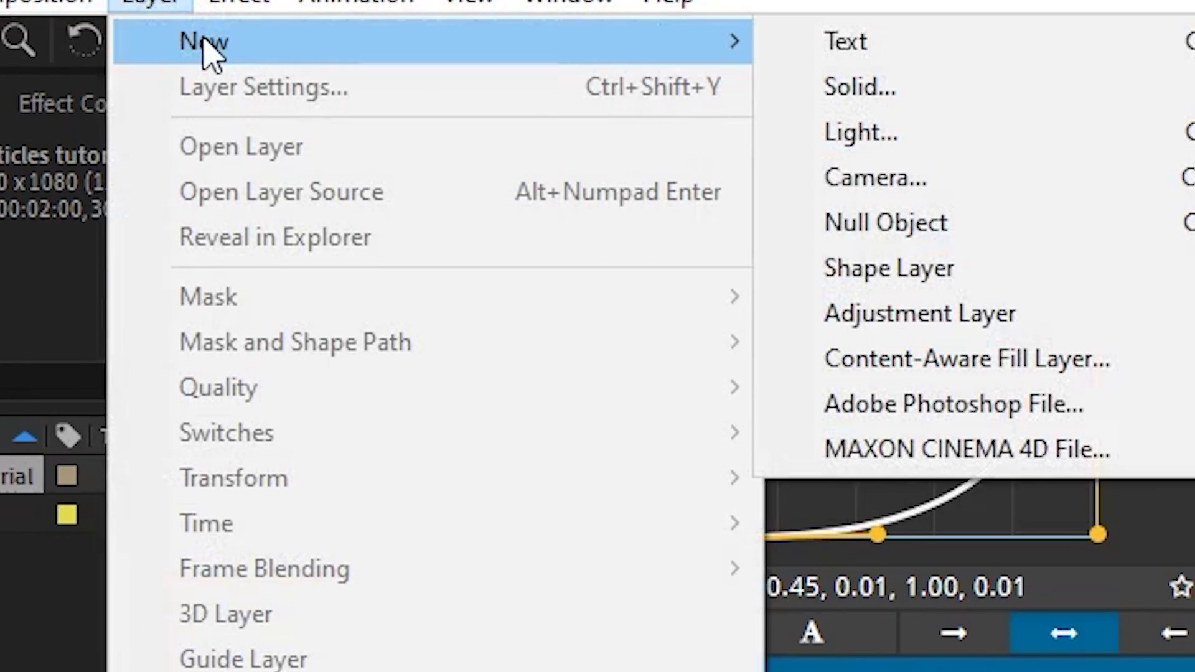
click(907, 93)
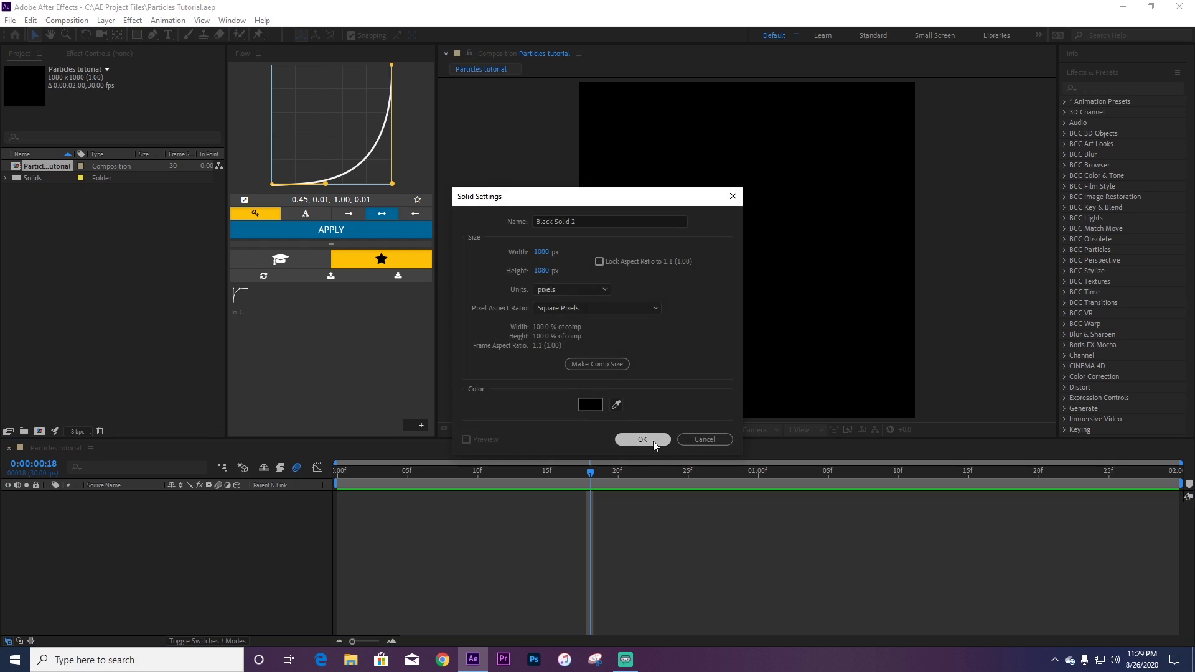
click(642, 440)
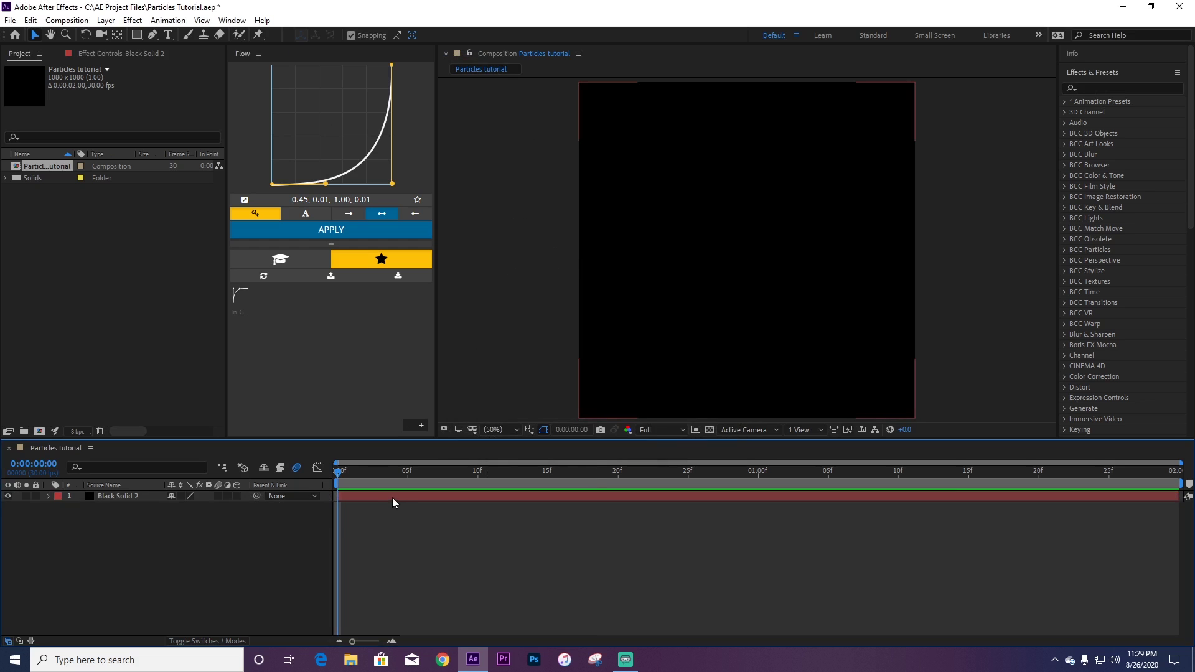
Search the effects for "cc pa", apply CC Particle World to the black solid, and scrub through the timeline to preview it
click(1106, 89)
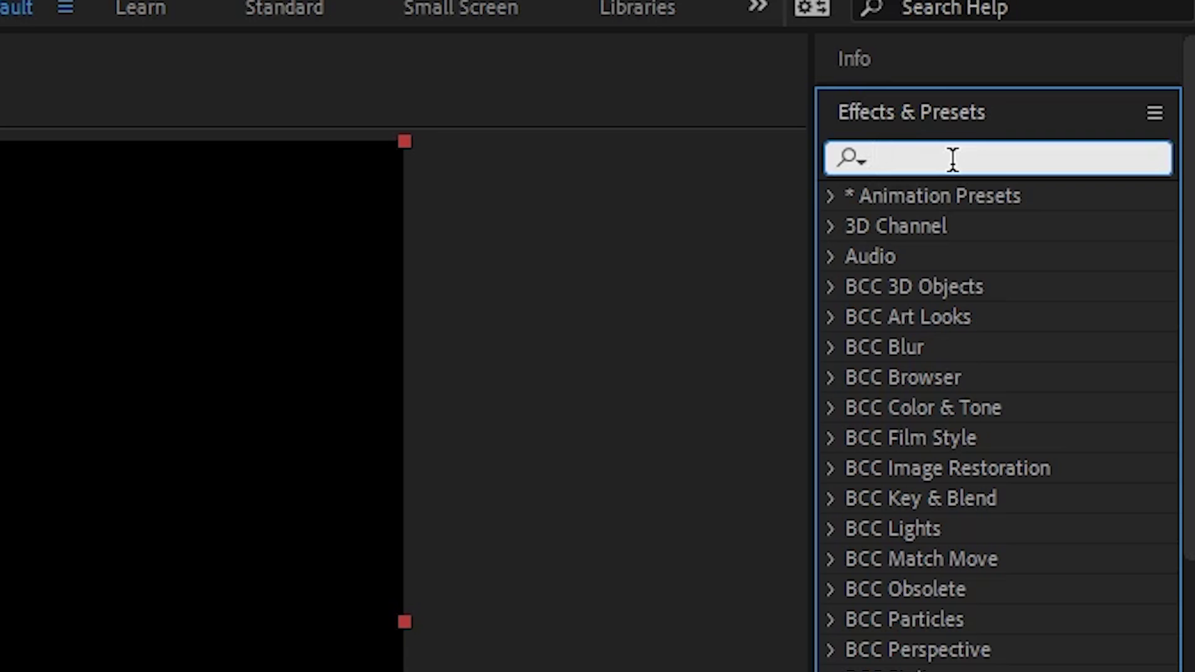
text(cc pa)
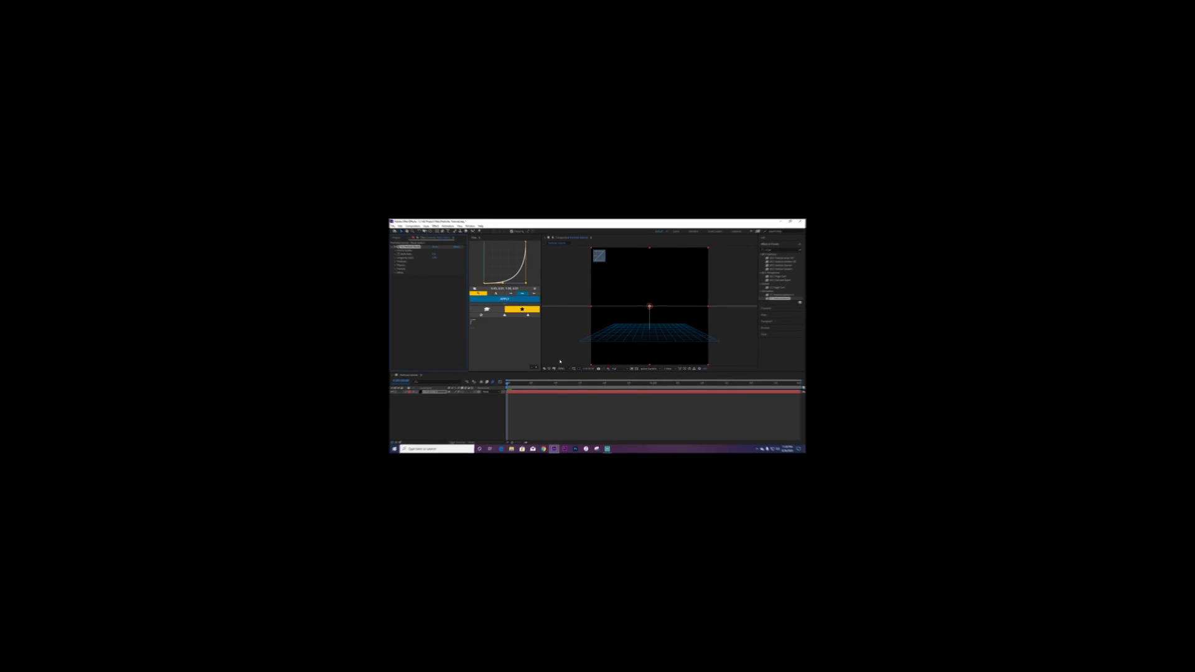
drag(468, 475, 337, 481)
click(694, 531)
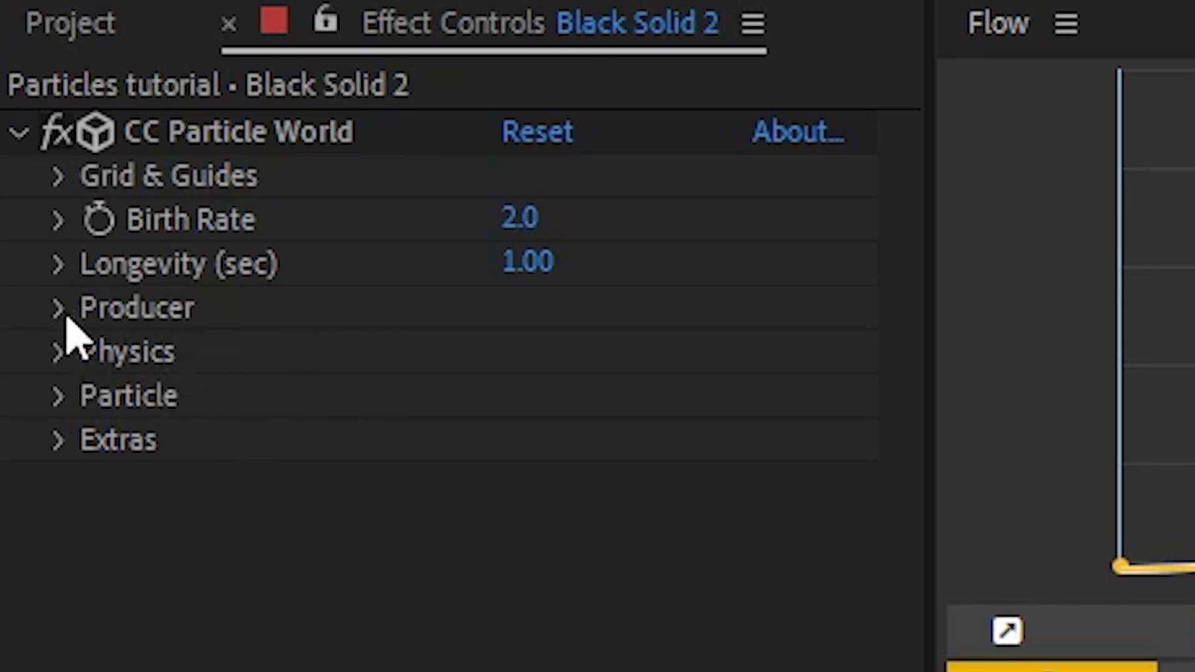
Set the Producer's Radius X to 0.725 in CC Particle World
click(58, 310)
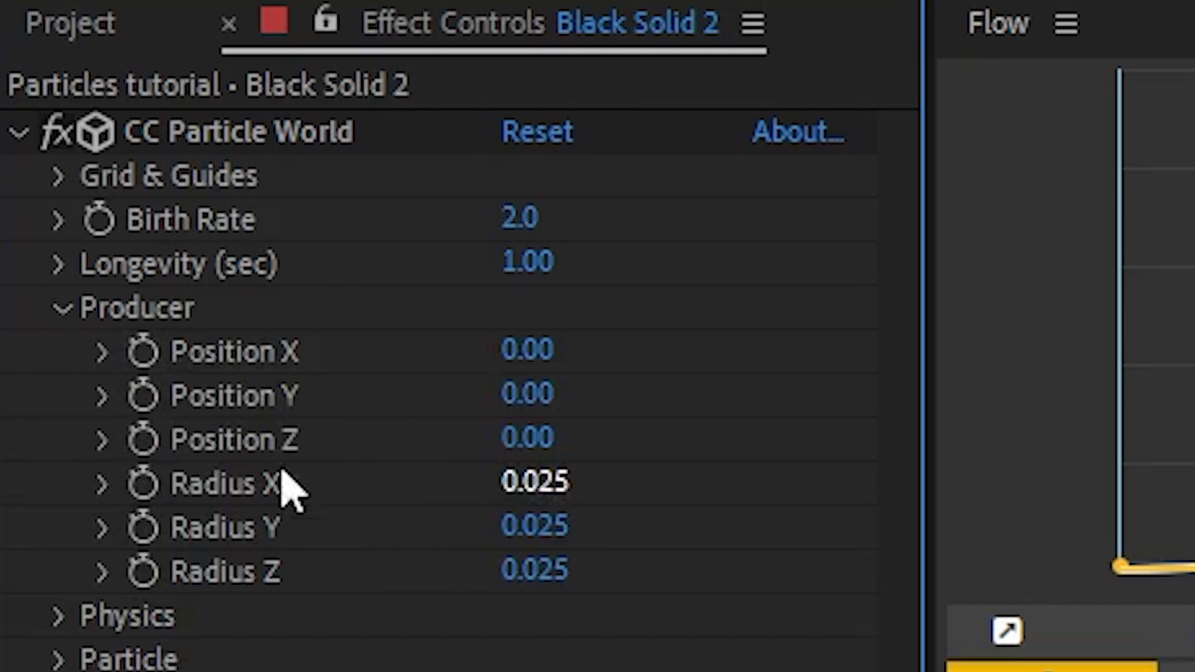
click(539, 489)
click(557, 495)
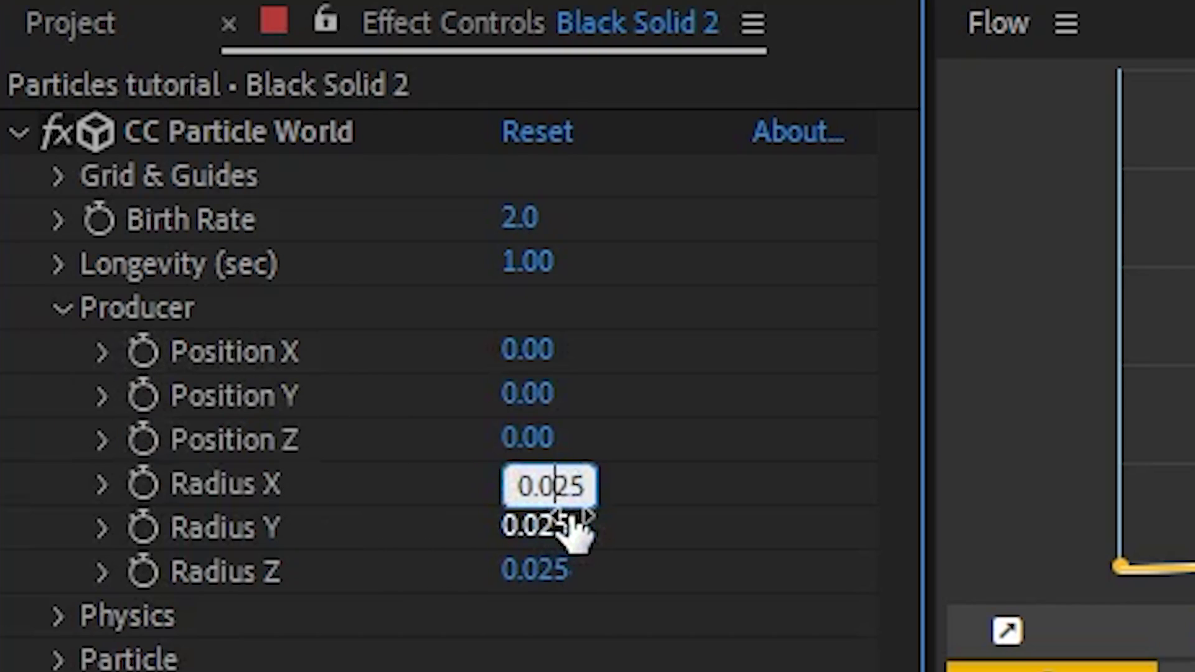
key(BackSpace)
text(7)
key(Return)
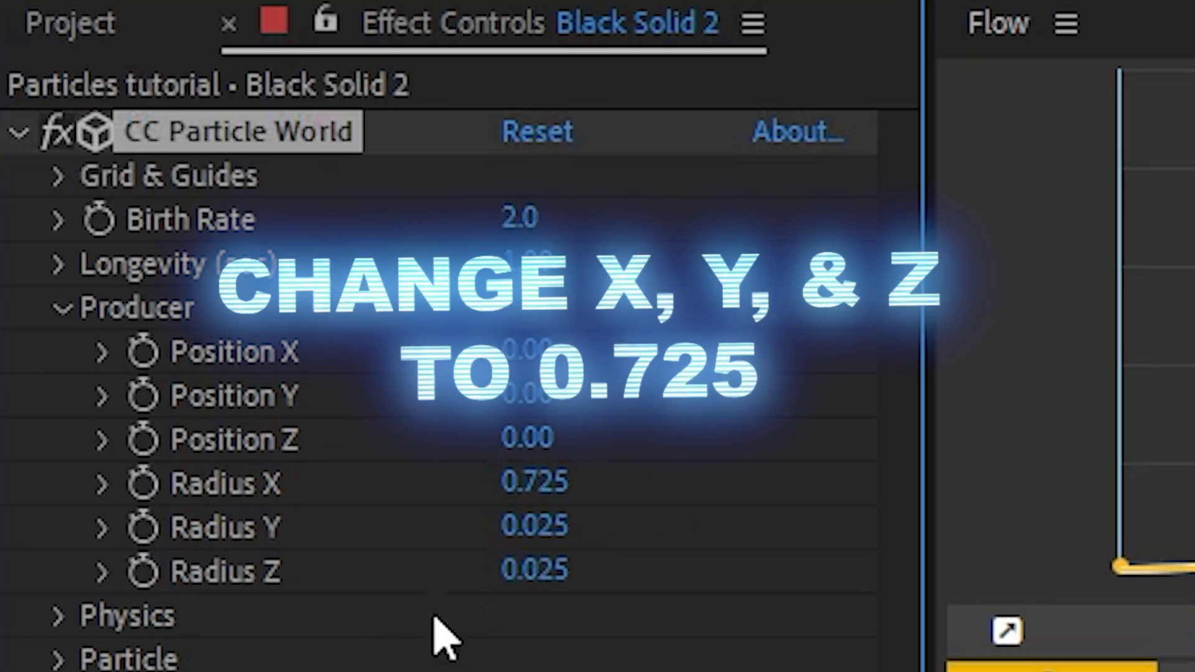
Set the Producer's Radius Y and Radius Z to 0.725 each
click(529, 527)
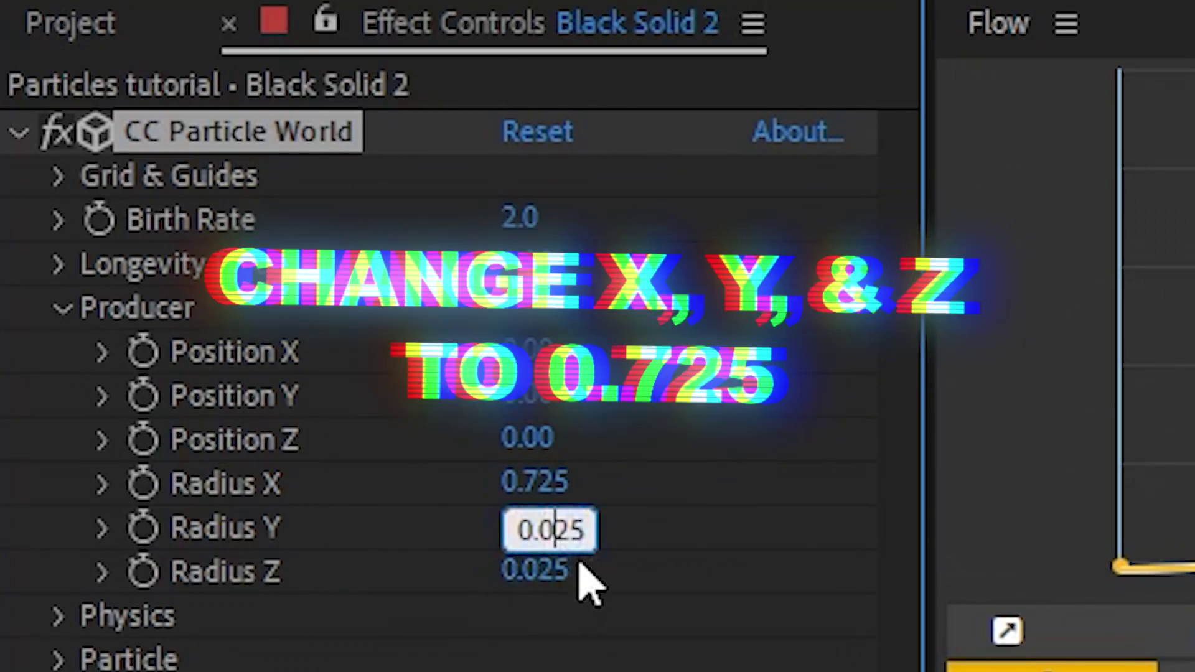
click(554, 530)
key(BackSpace)
text(7)
key(Return)
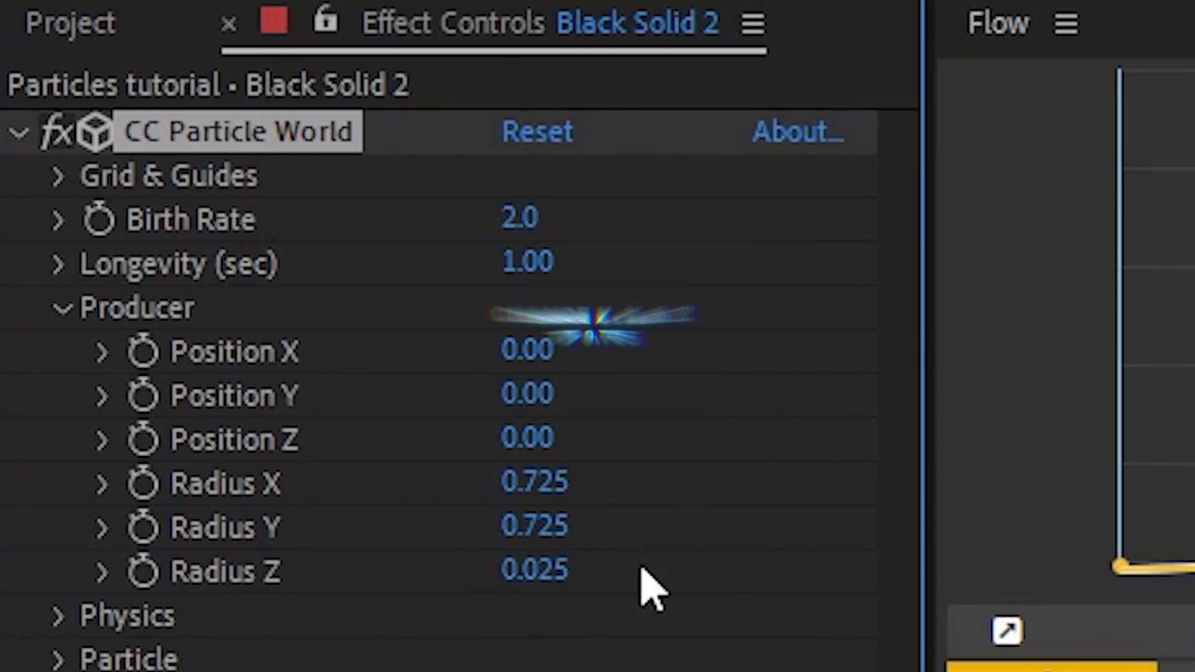
click(563, 575)
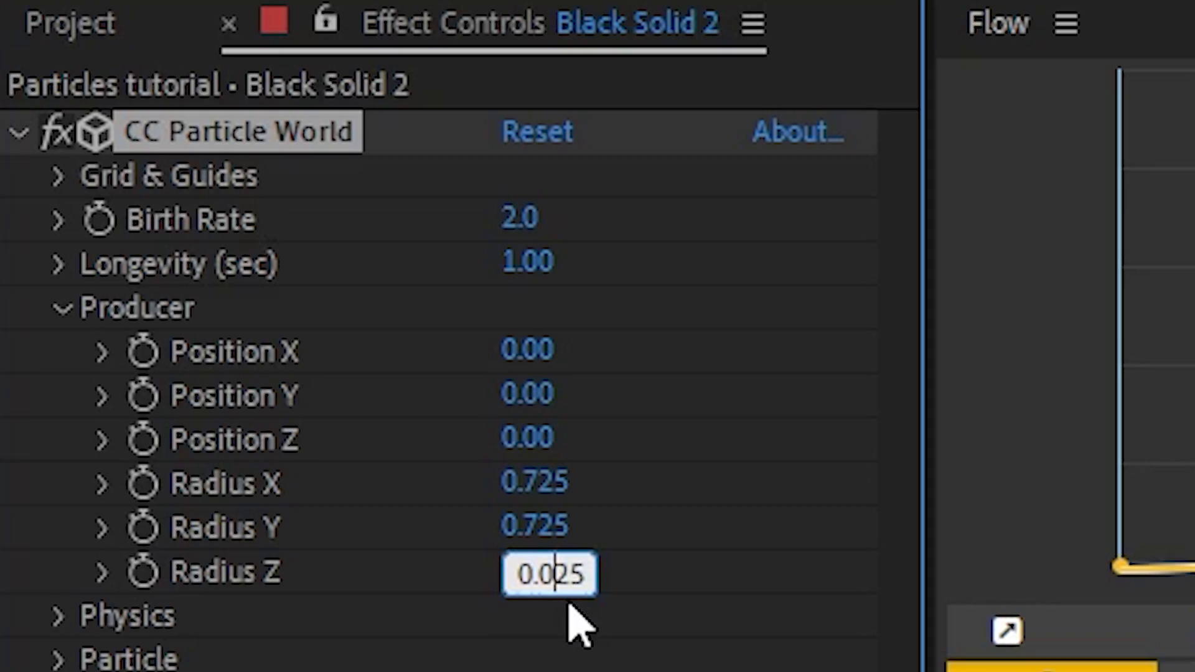
text(7)
key(Return)
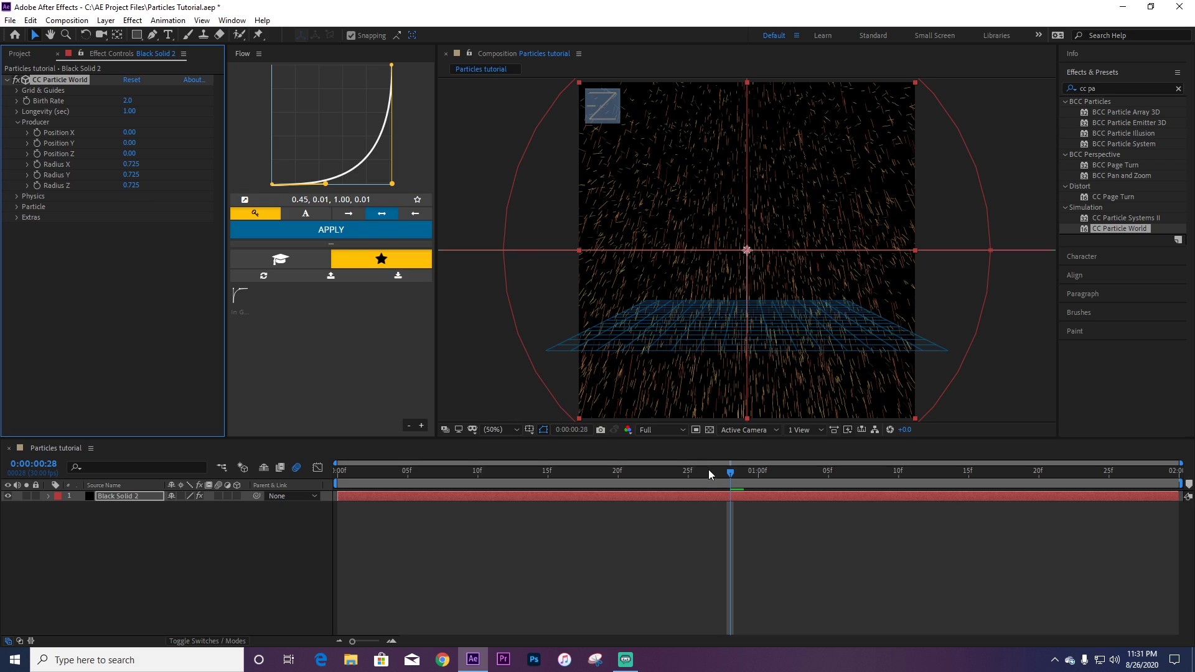
Preview the particles along the timeline and set CC Particle World's Birth Rate to 0.4
mouse_move(709, 471)
mouse_down()
mouse_move(692, 485)
mouse_move(717, 487)
mouse_up()
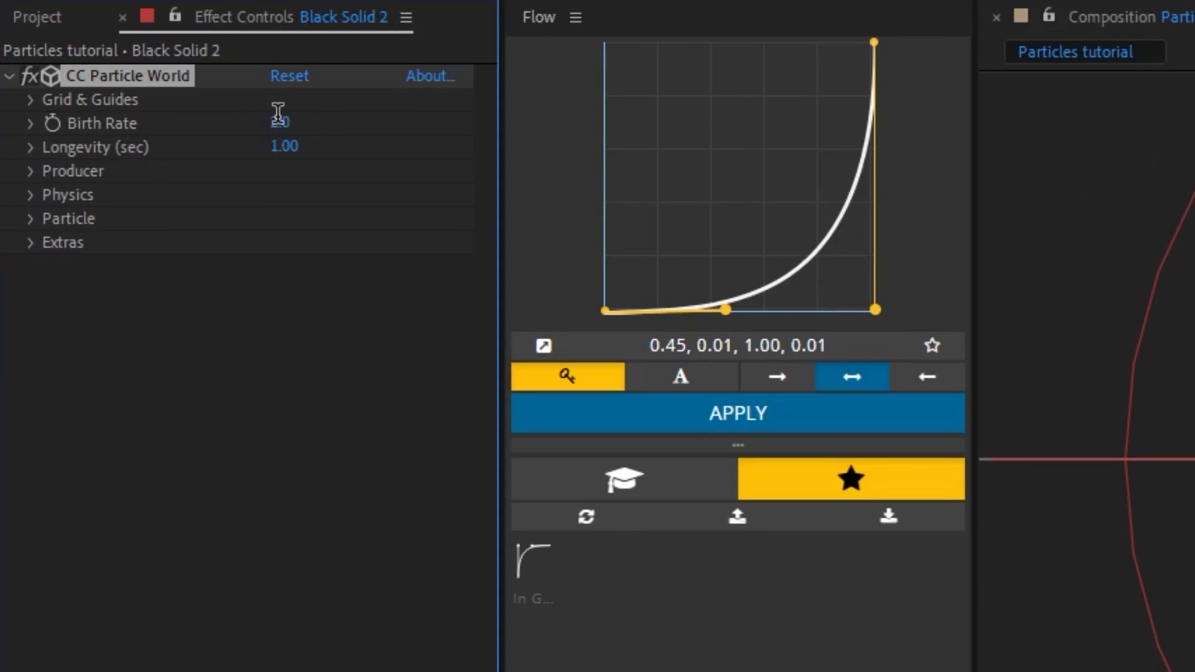
click(128, 99)
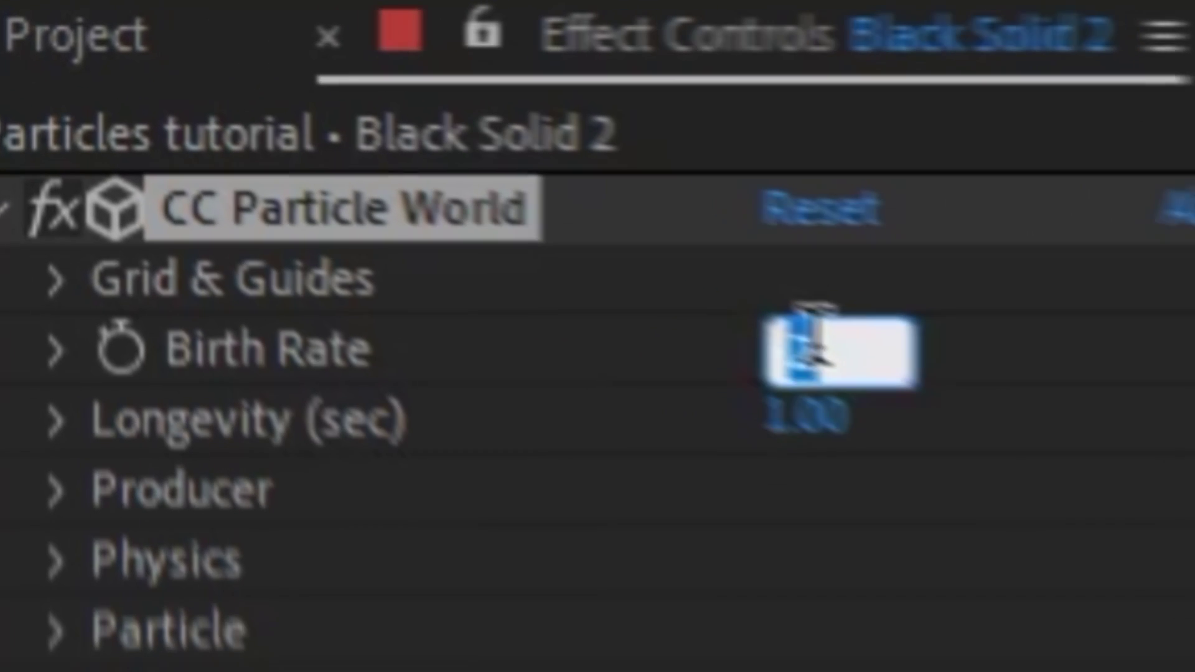
text(0.4)
key(Return)
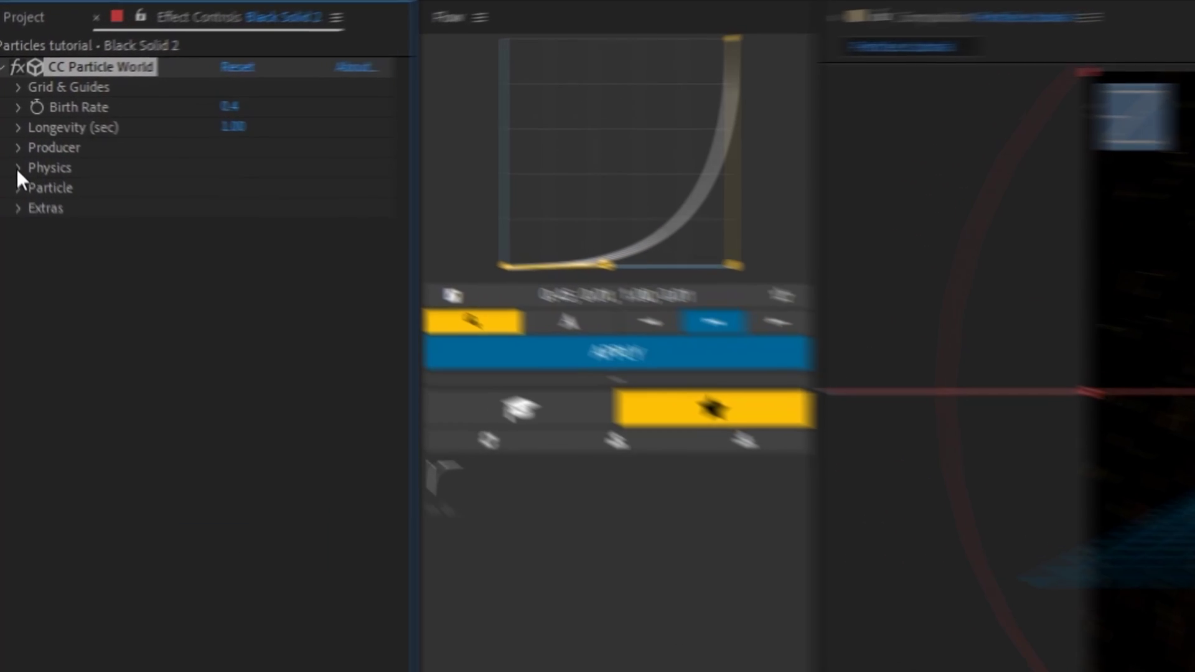
Set Velocity to 0 in the particle Physics settings and edit the Gravity value
click(16, 133)
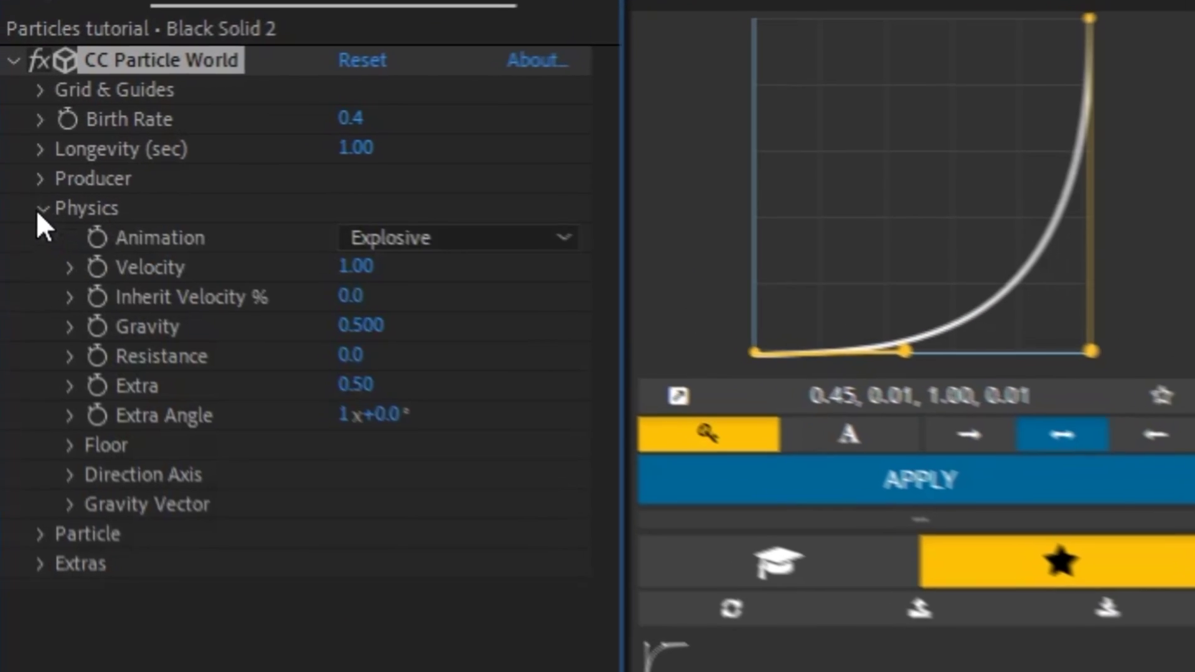
click(402, 288)
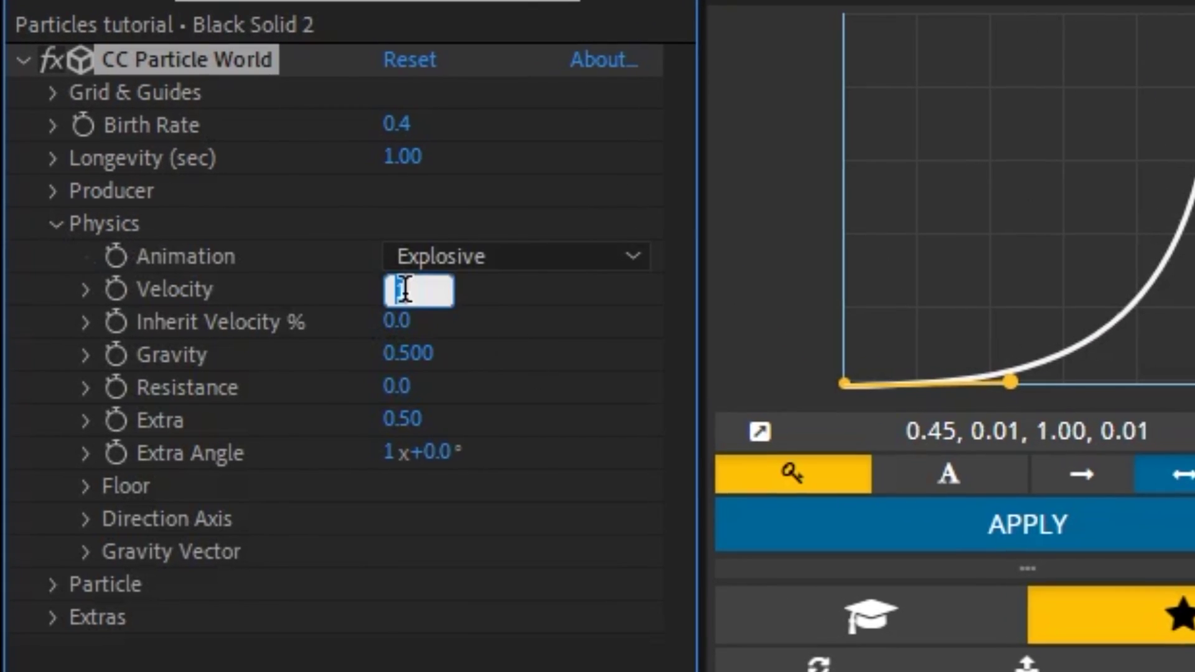
text(0)
key(Return)
click(418, 357)
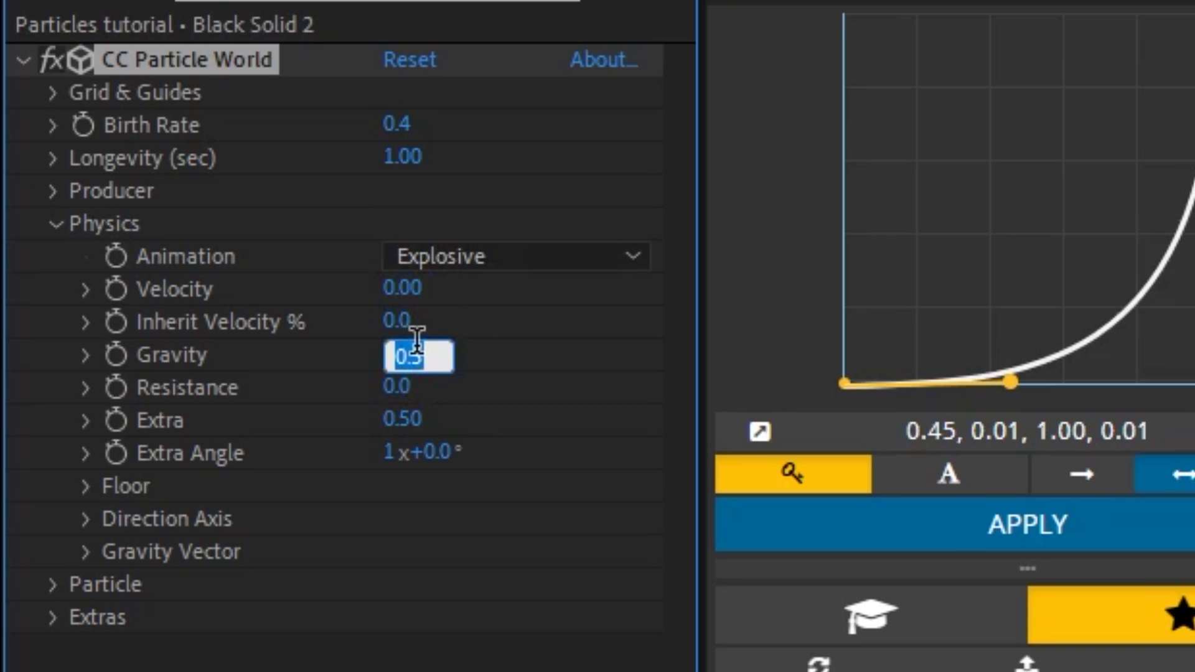
key(Return)
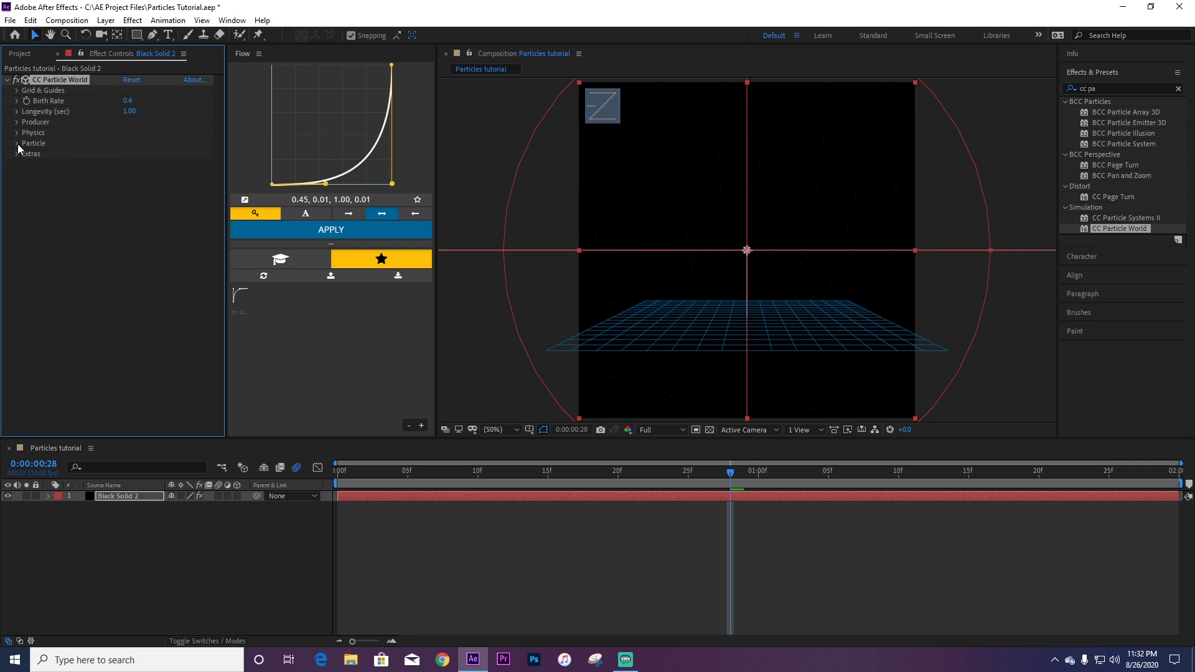
Change the Particle Type to Star in the Particle settings
click(18, 144)
click(167, 154)
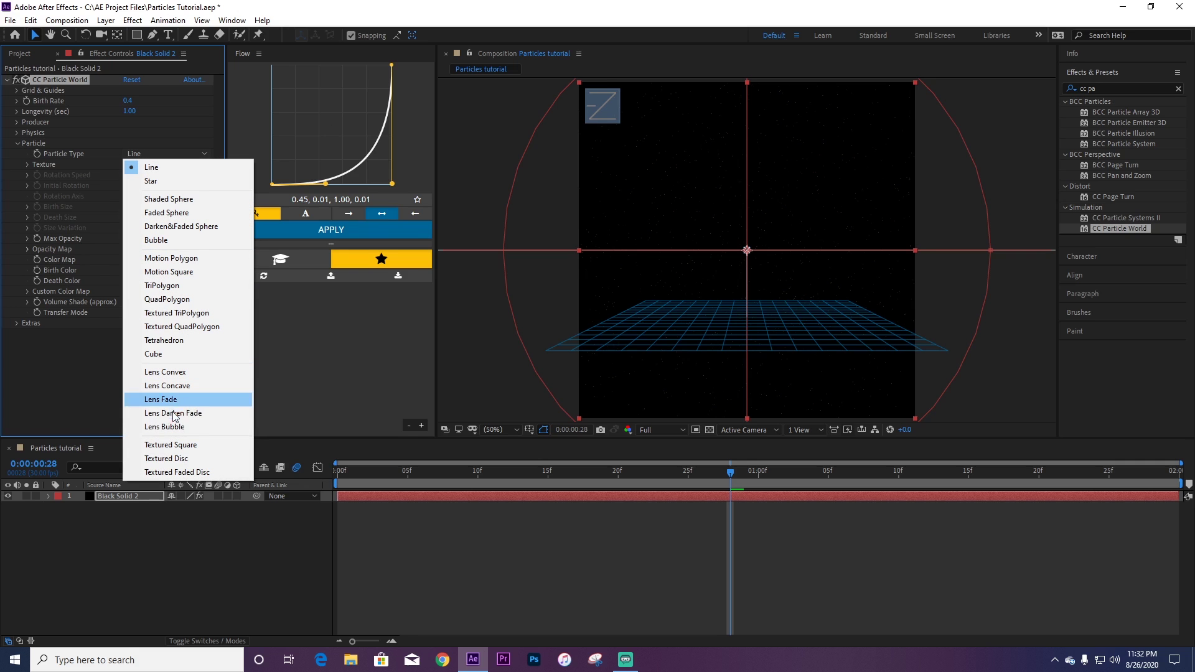
click(165, 182)
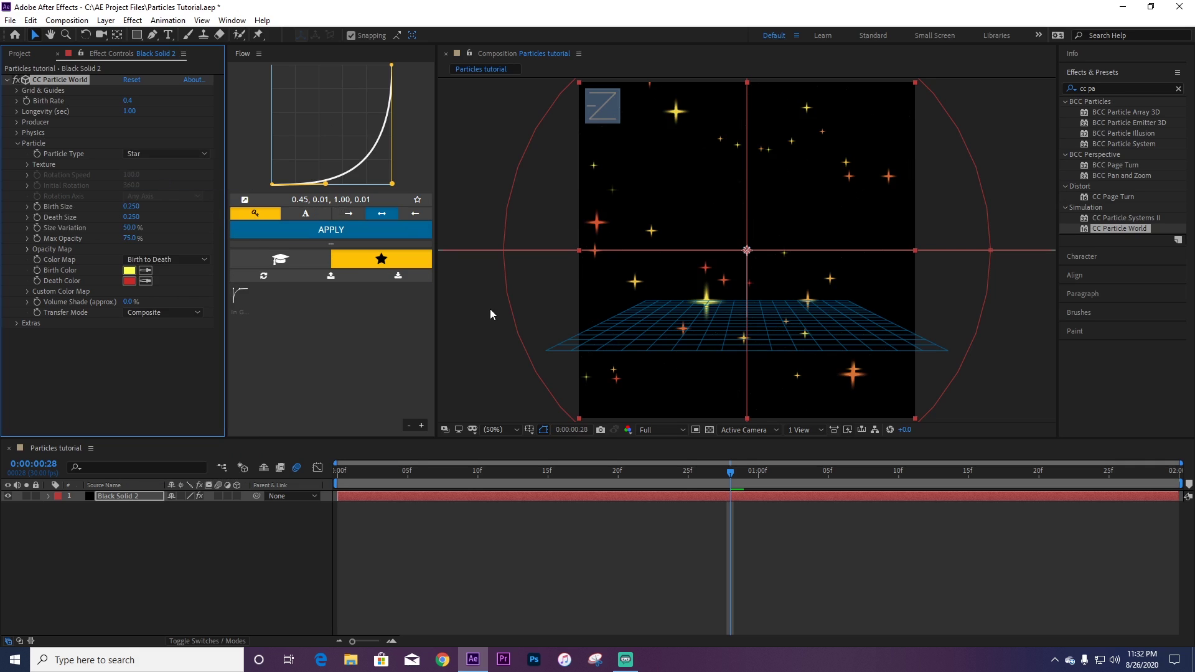
Preview the stars along the timeline, raise the Birth Rate to 1.0, and open the particle colour settings
drag(731, 473, 803, 528)
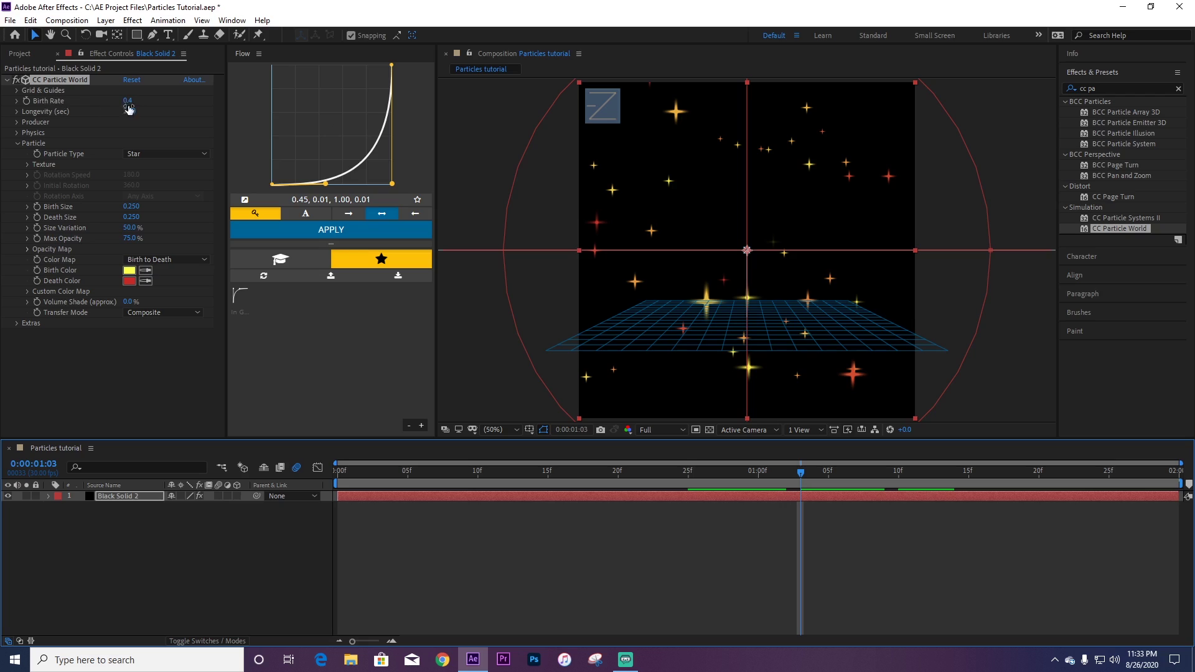
drag(128, 104, 150, 104)
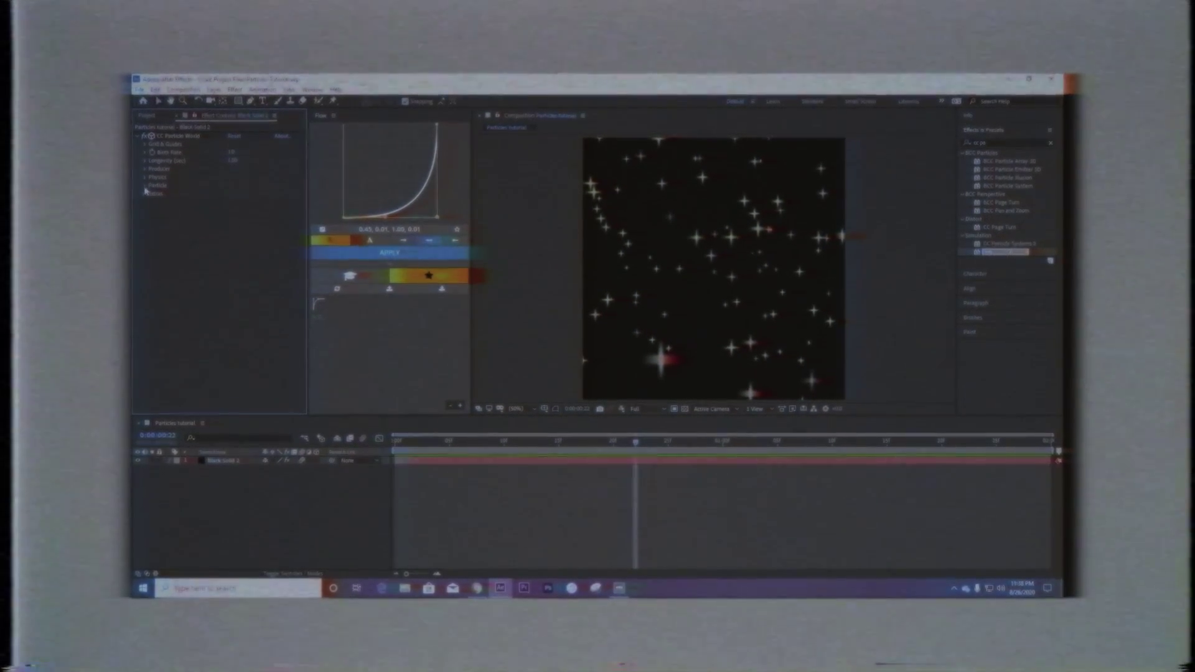
click(149, 187)
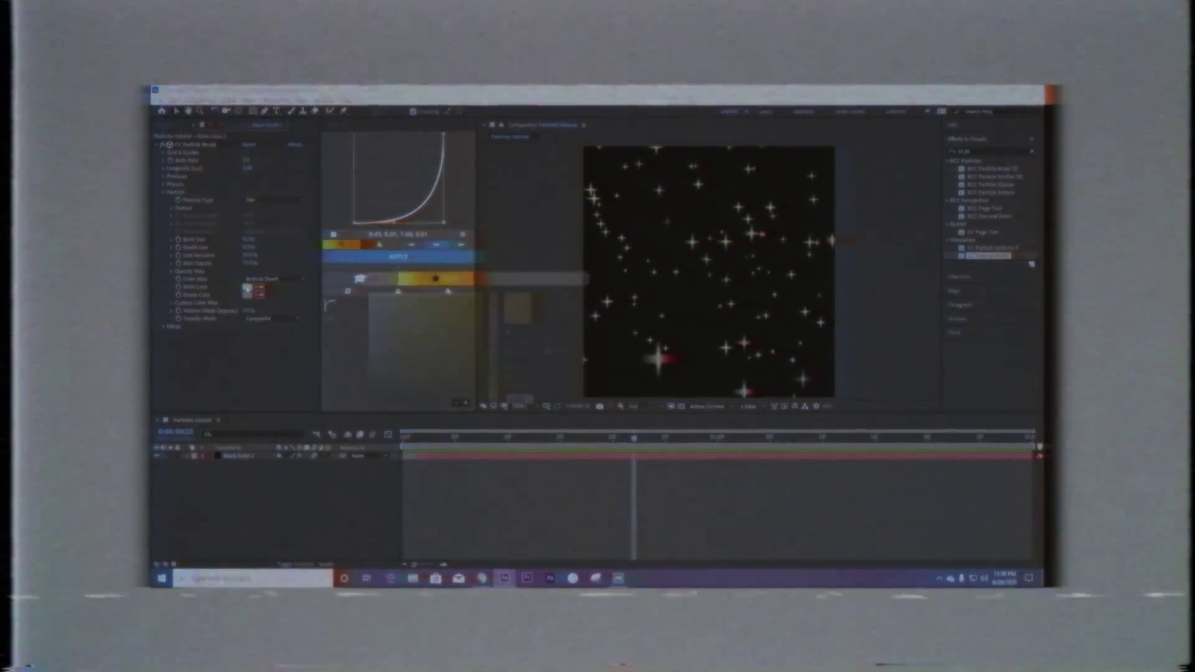
click(493, 322)
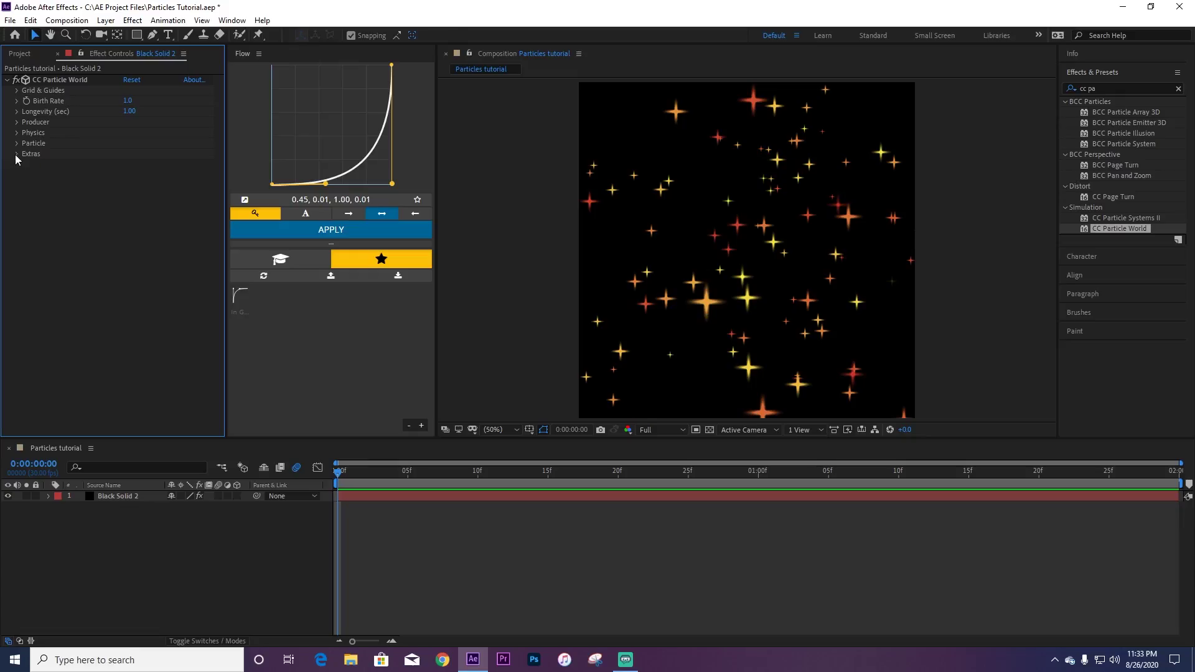
Start keyframing the Effect Camera's Rotation X at 0° on the first frame
click(17, 155)
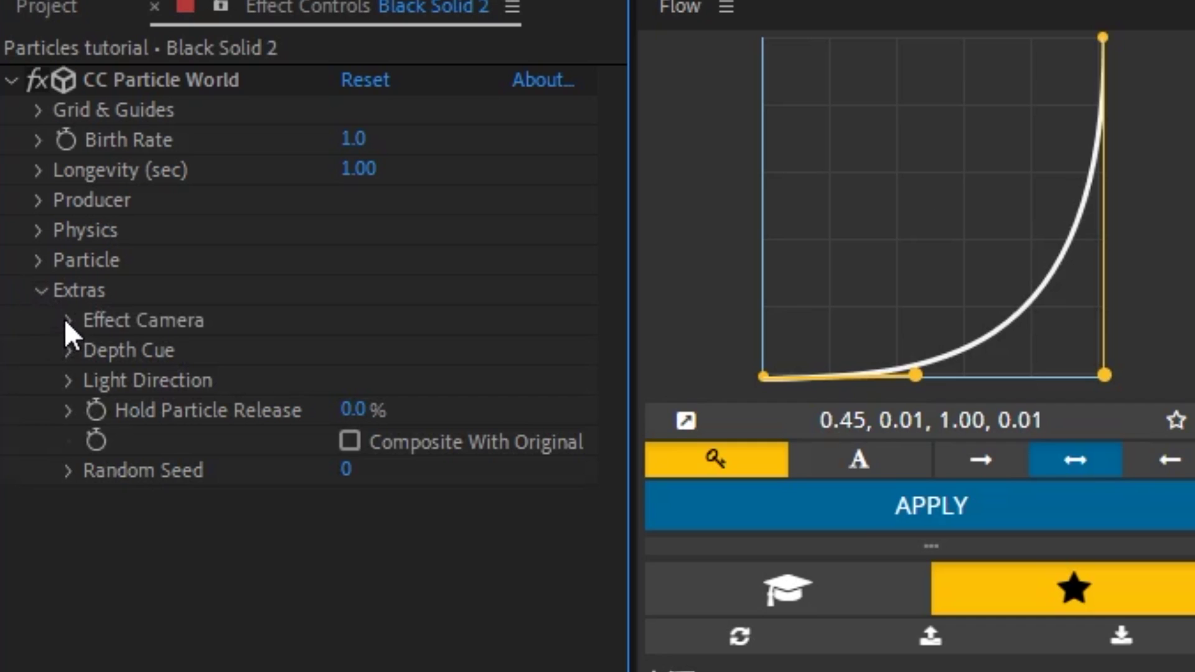
click(27, 164)
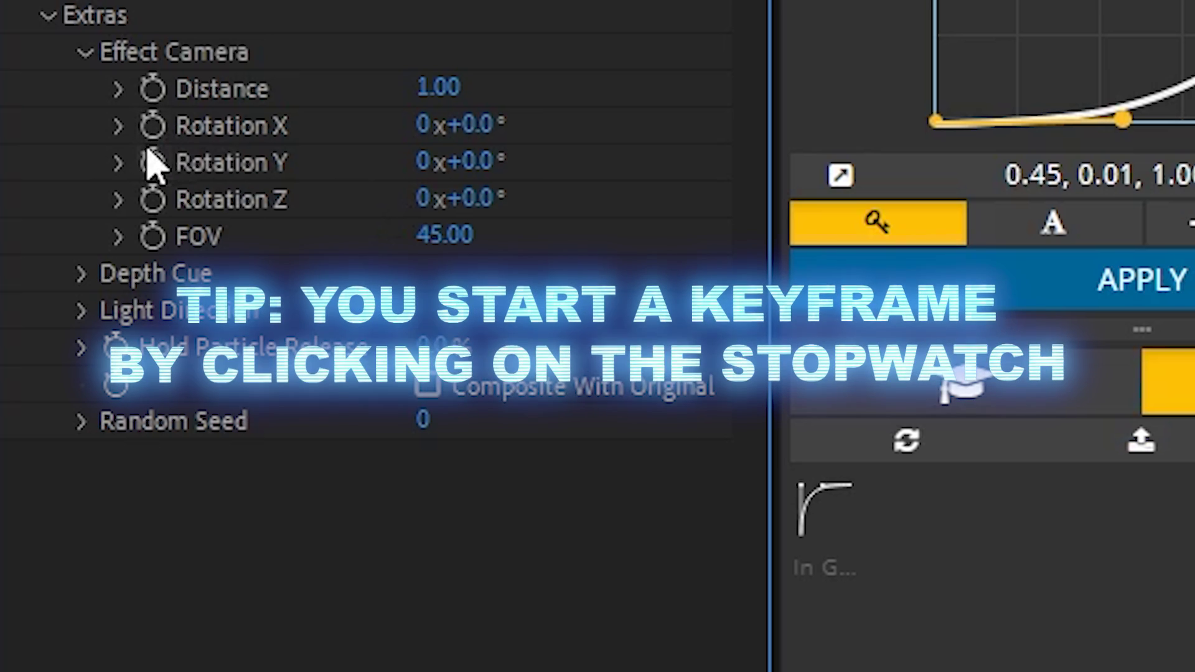
click(47, 186)
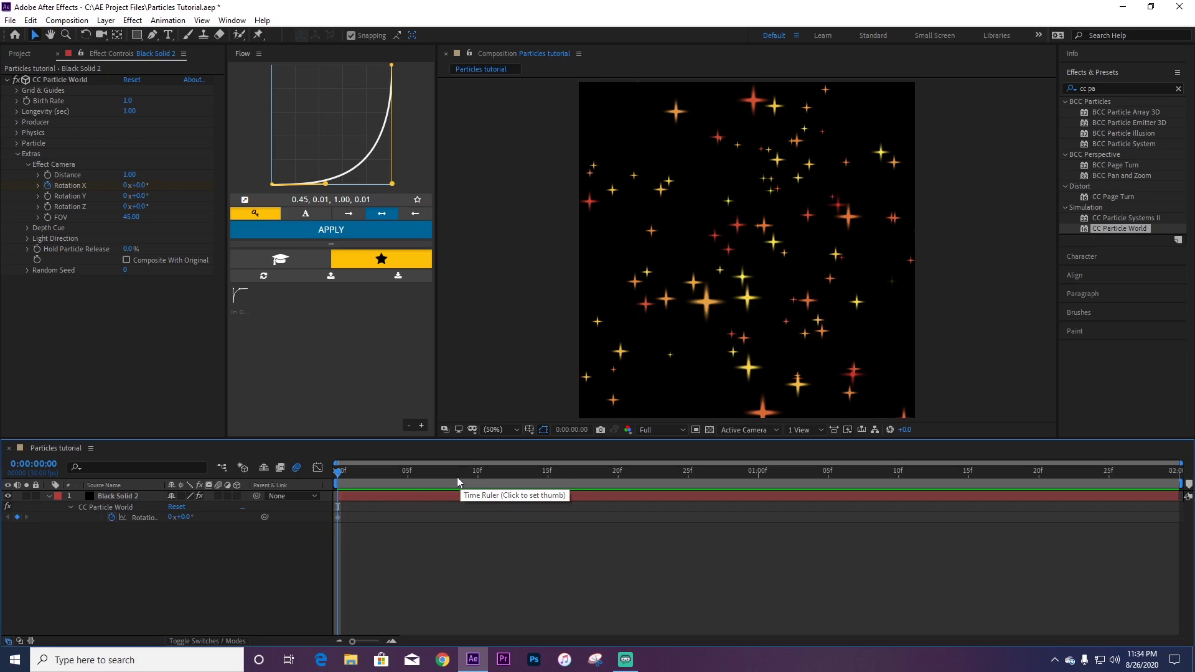
Add a Rotation X keyframe of 180° at 0:00:01:03
drag(455, 479, 800, 537)
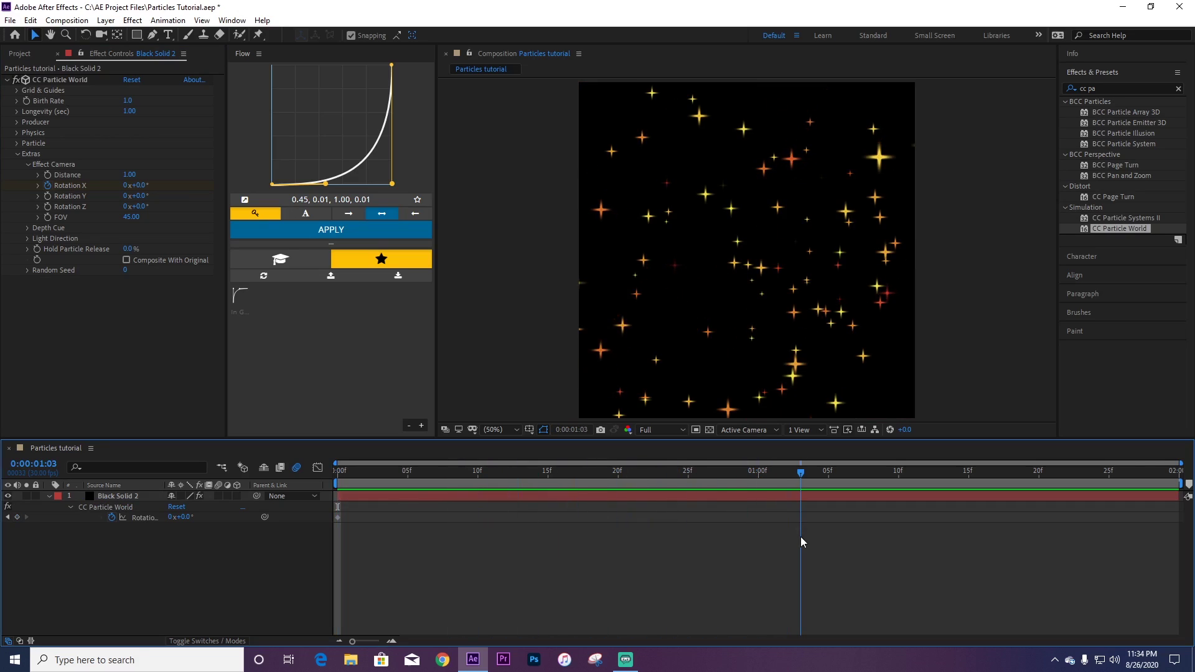
click(188, 517)
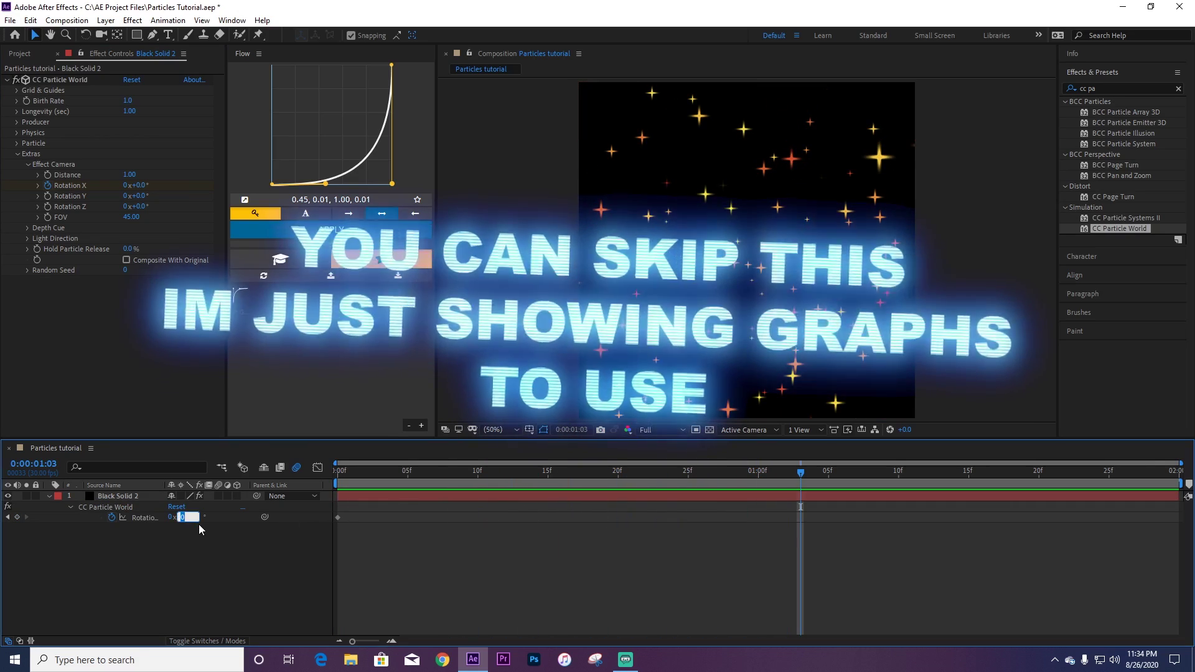
text(180)
key(Return)
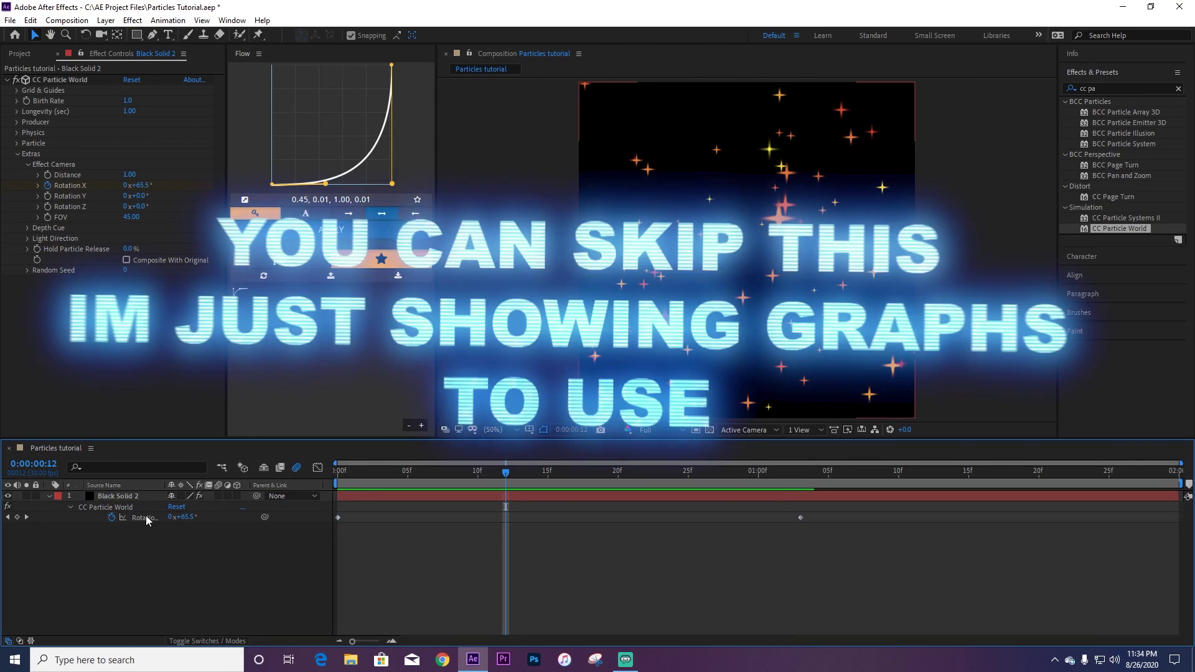
Apply Easy Ease to both Rotation X keyframes of CC Particle World
click(145, 518)
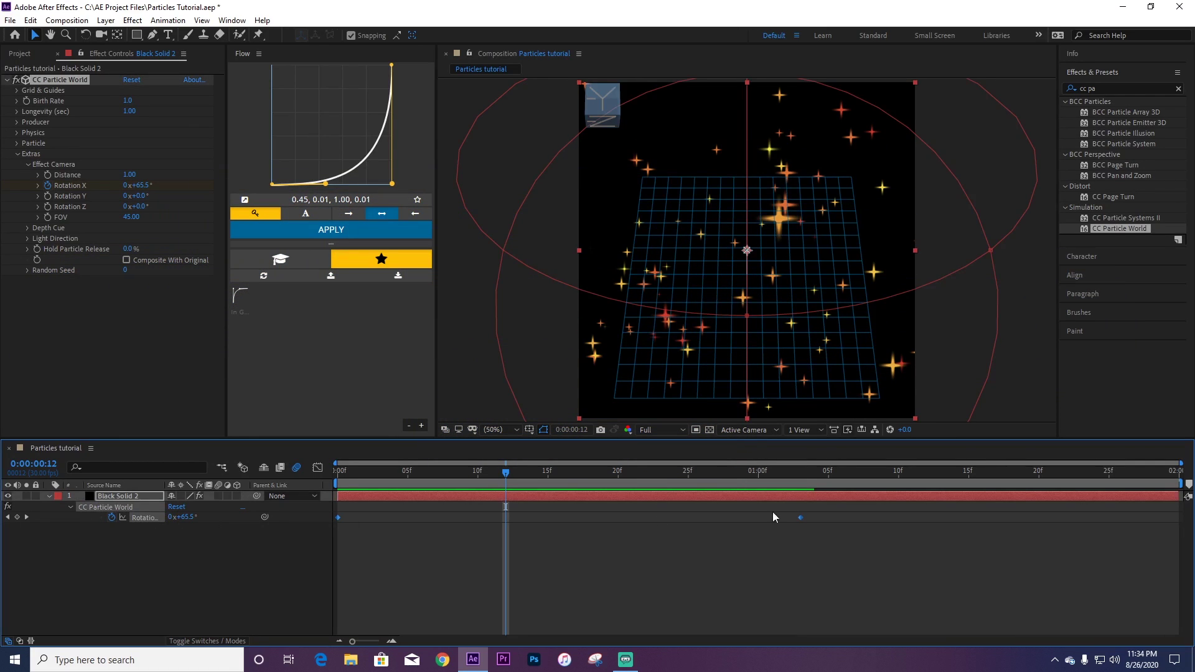
click(592, 569)
drag(695, 554, 344, 516)
click(181, 552)
click(145, 516)
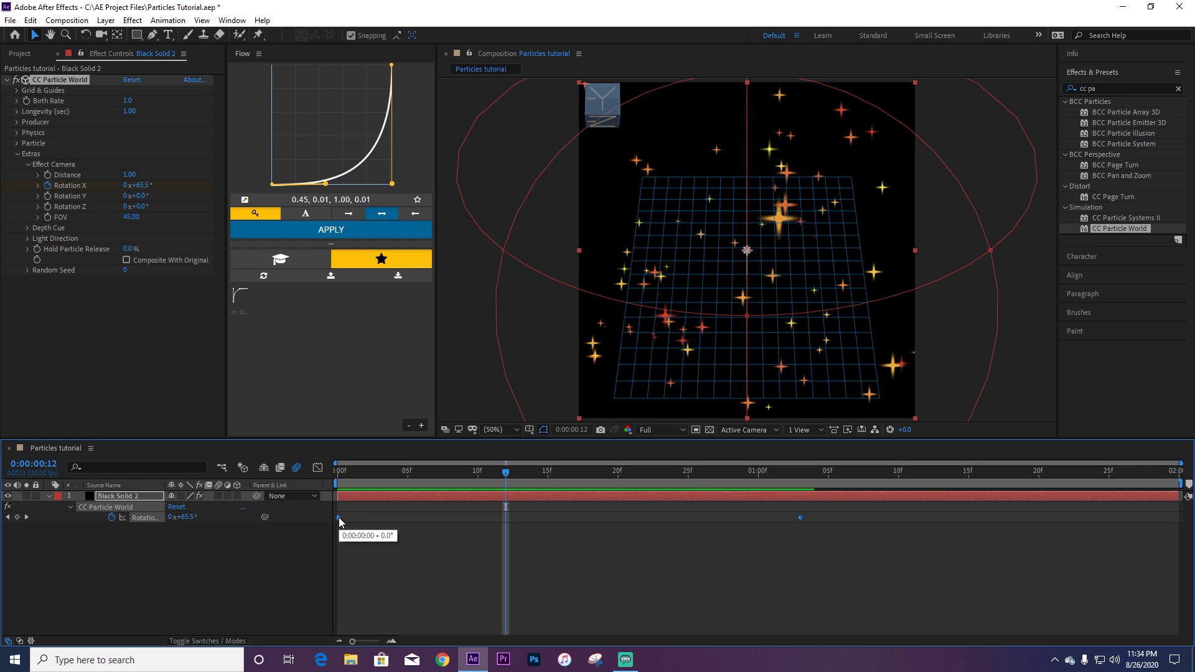
right_click(338, 518)
mouse_move(379, 505)
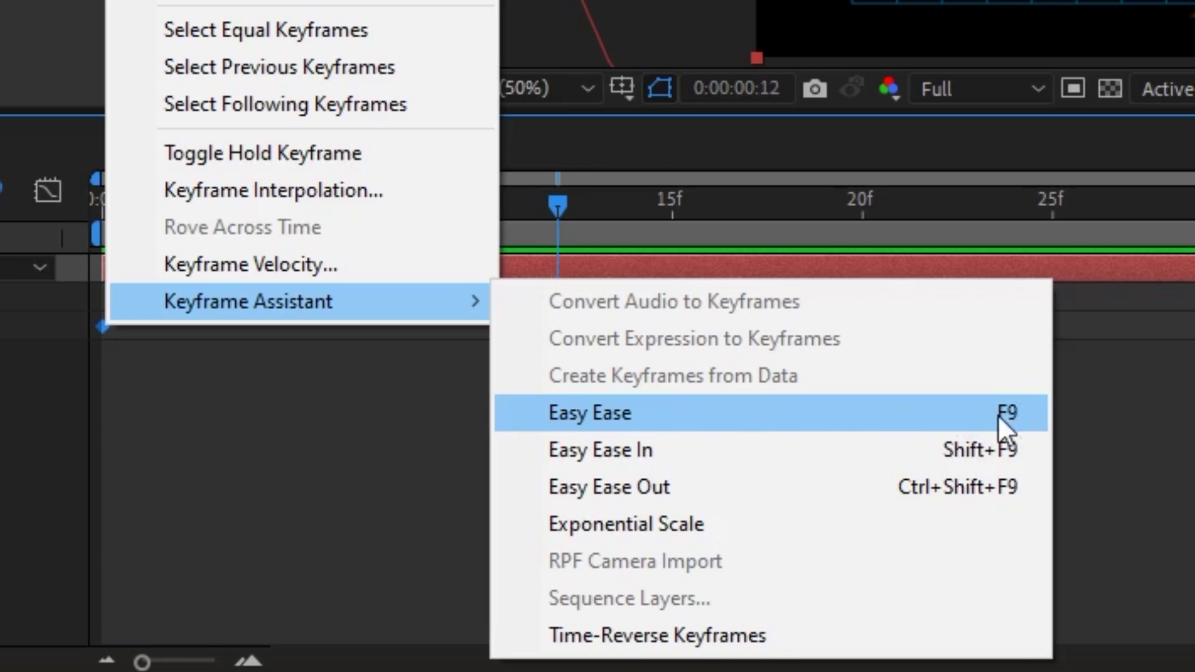
click(996, 414)
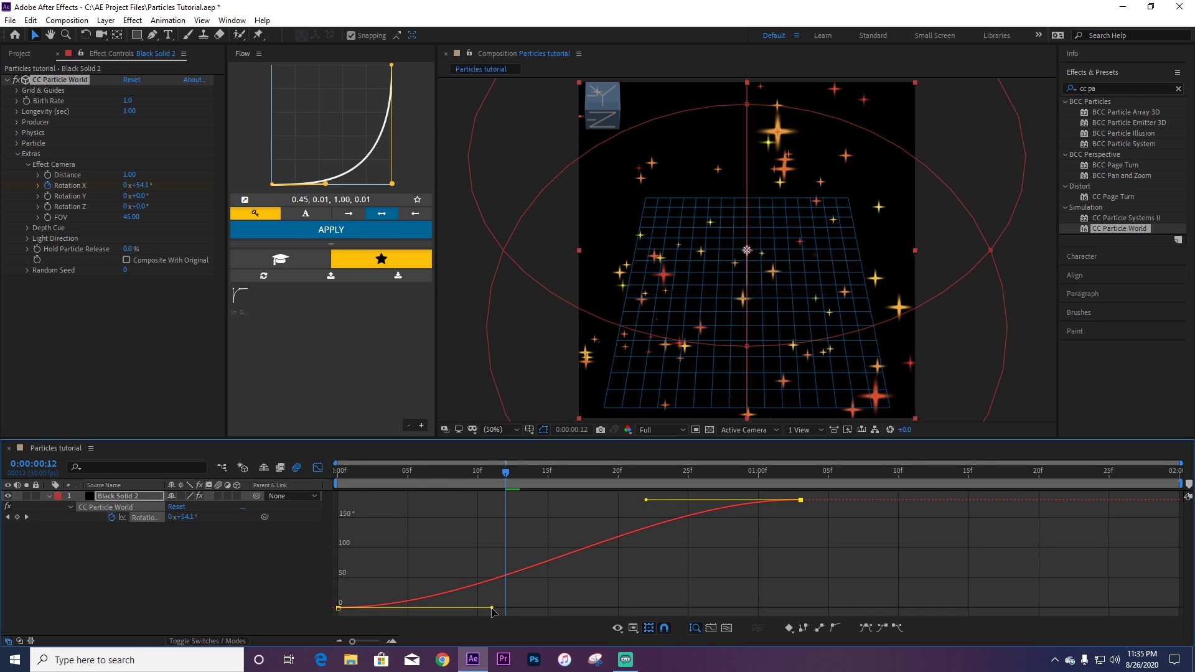
Shape the Rotation X value curve with a steep start and a long flat ease into the last keyframe, and preview it
drag(492, 607, 325, 570)
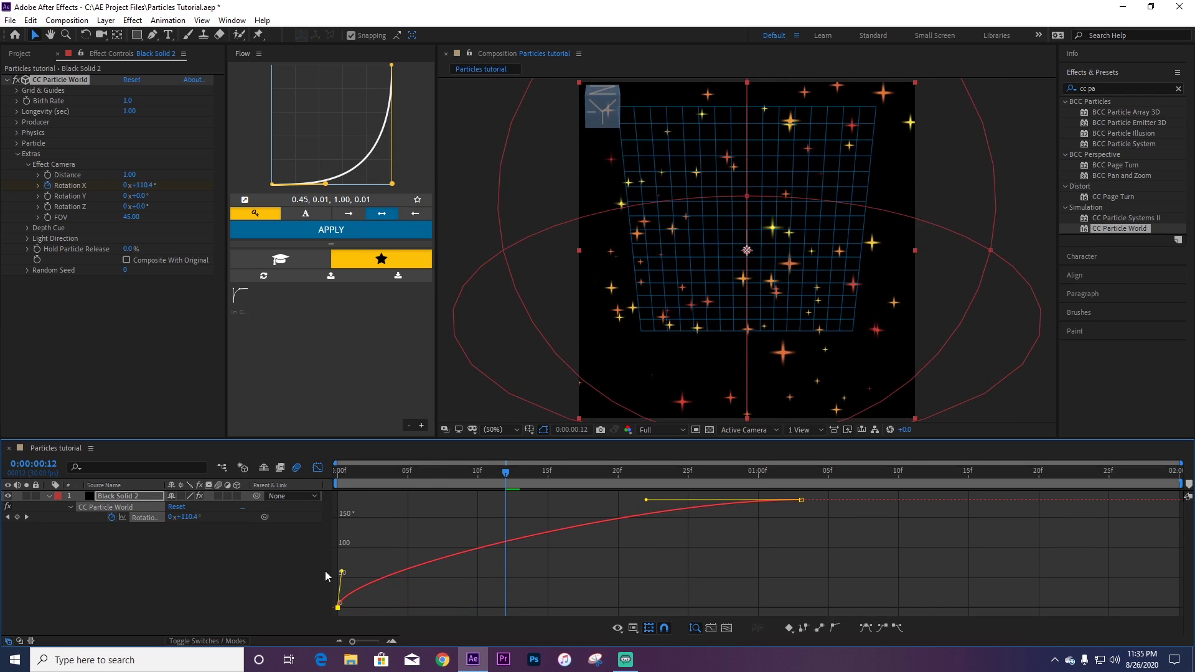
drag(775, 360, 71, 363)
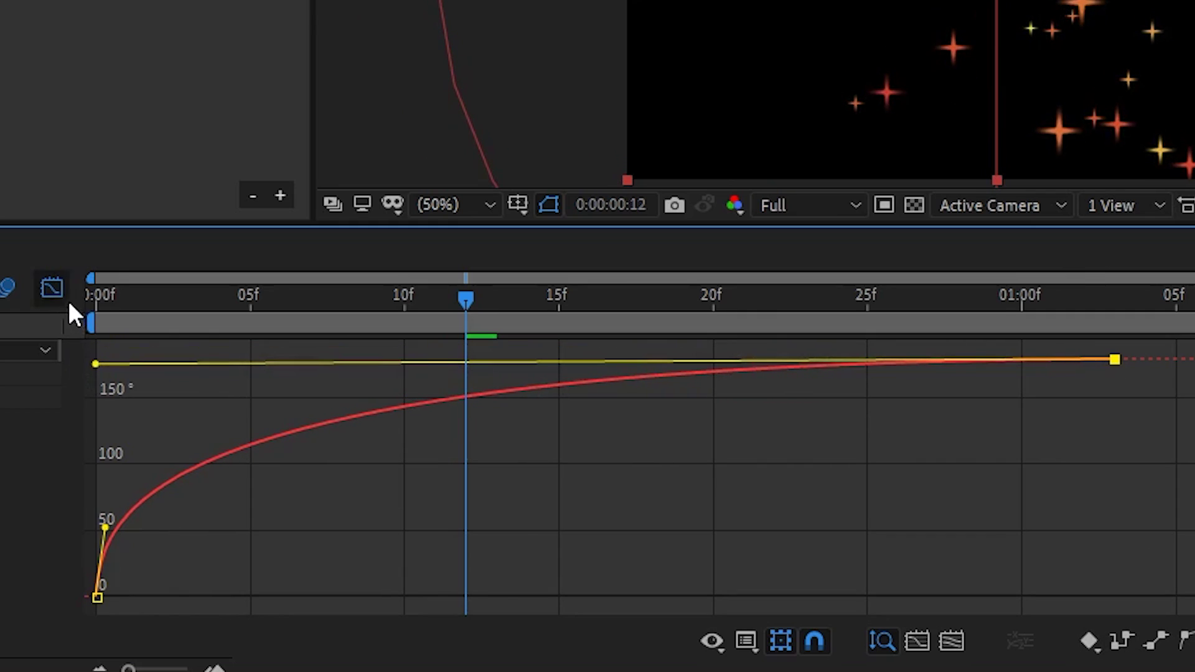
click(53, 288)
key(space)
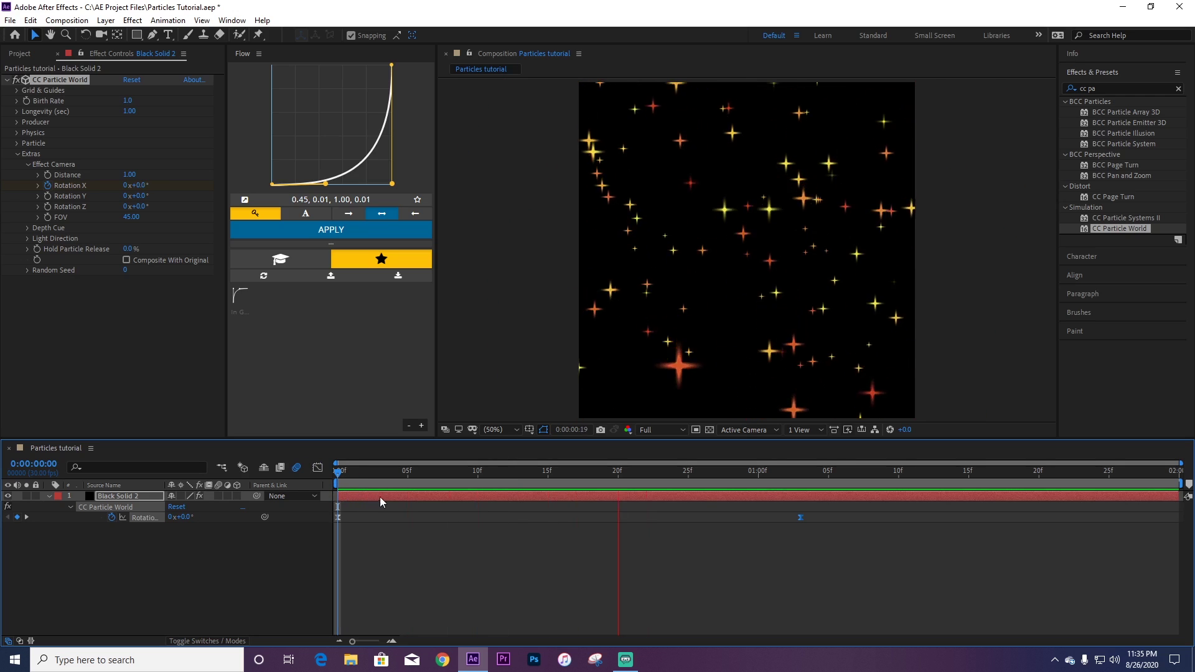
key(space)
key(space)
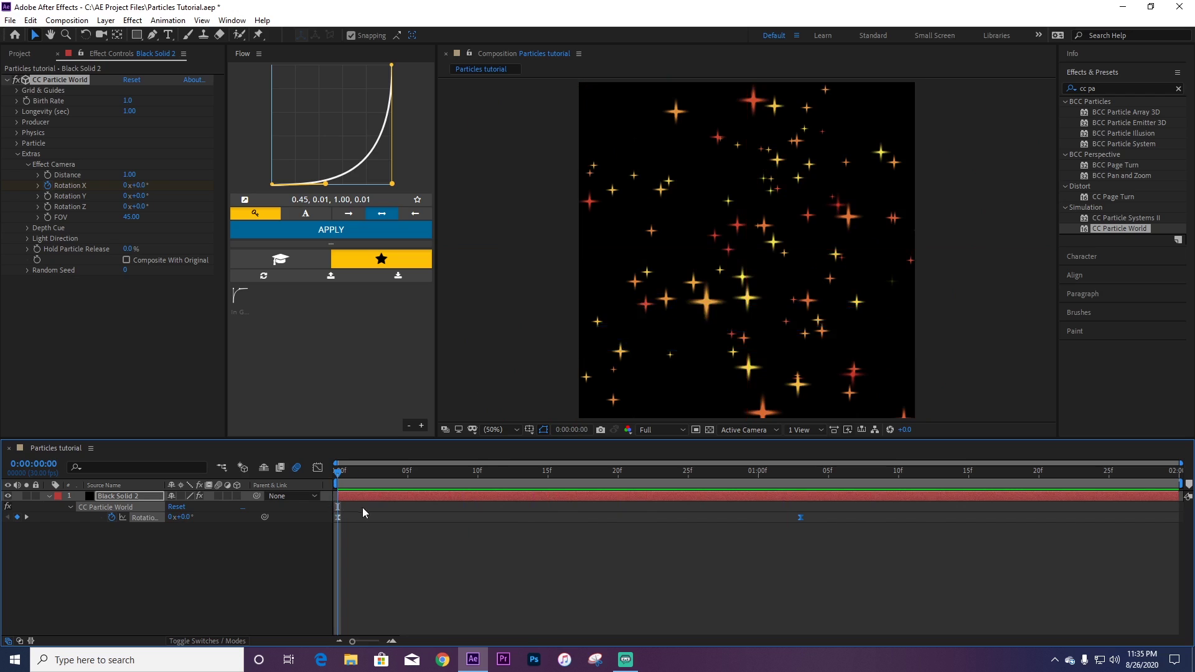
key(space)
click(455, 496)
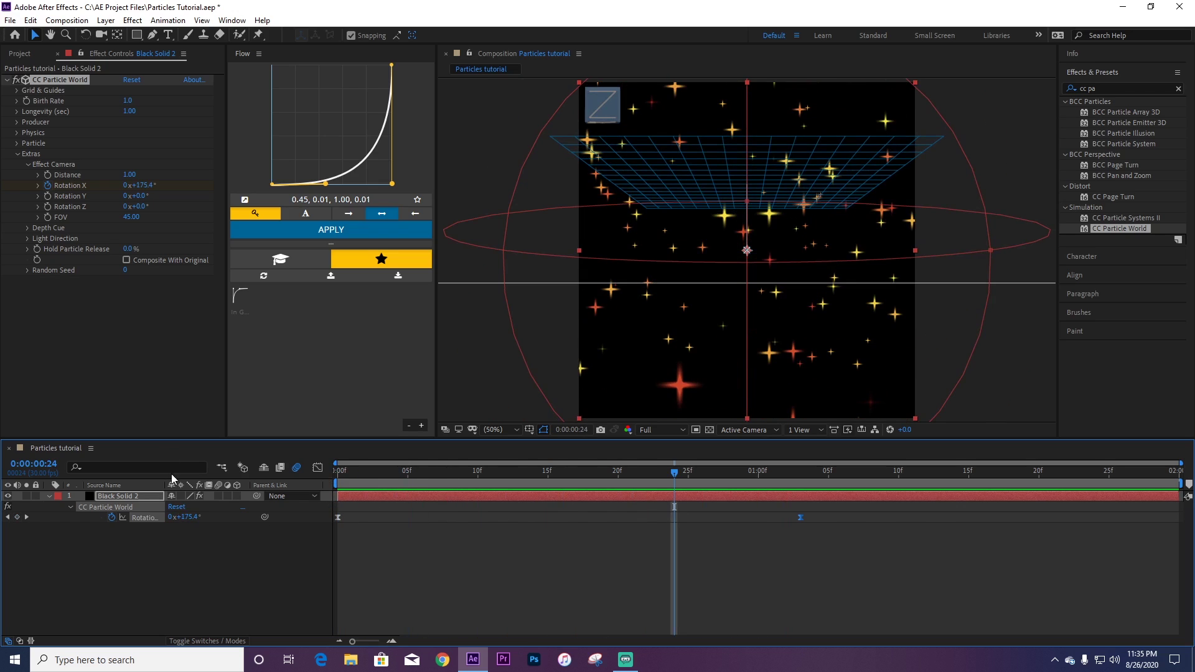
Keyframe the Effect Camera's Rotation Y from 0° at 0:00:00:24 to 180° at 0:00:01:29
click(49, 196)
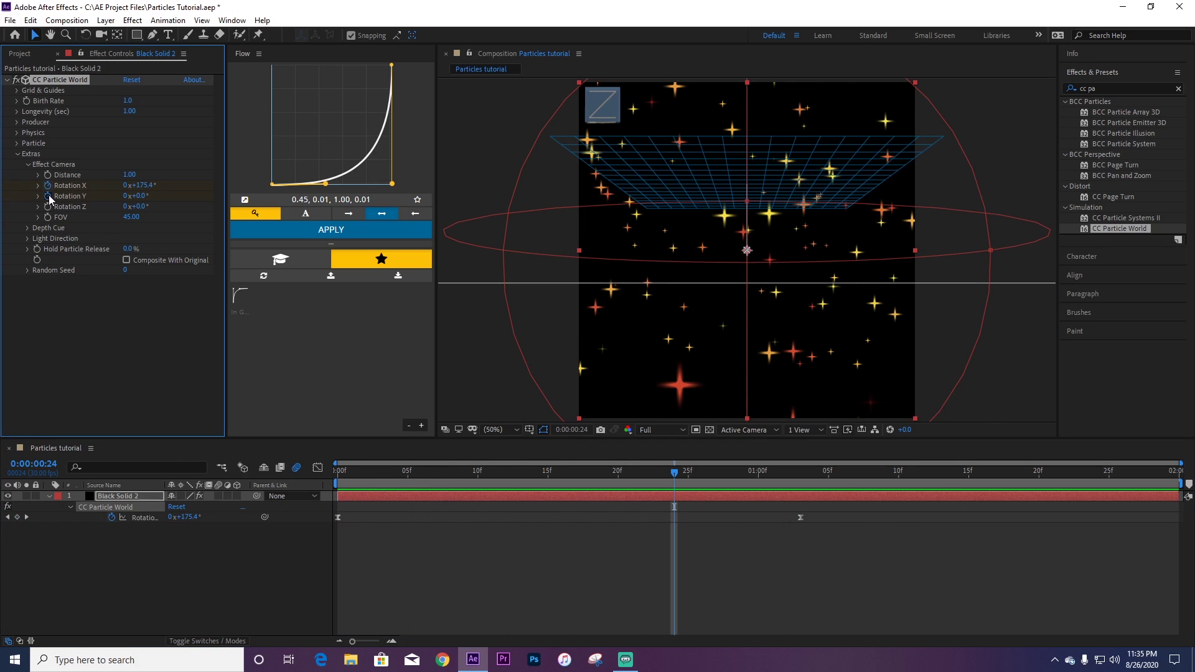
key(u)
key(u)
drag(676, 474, 1177, 523)
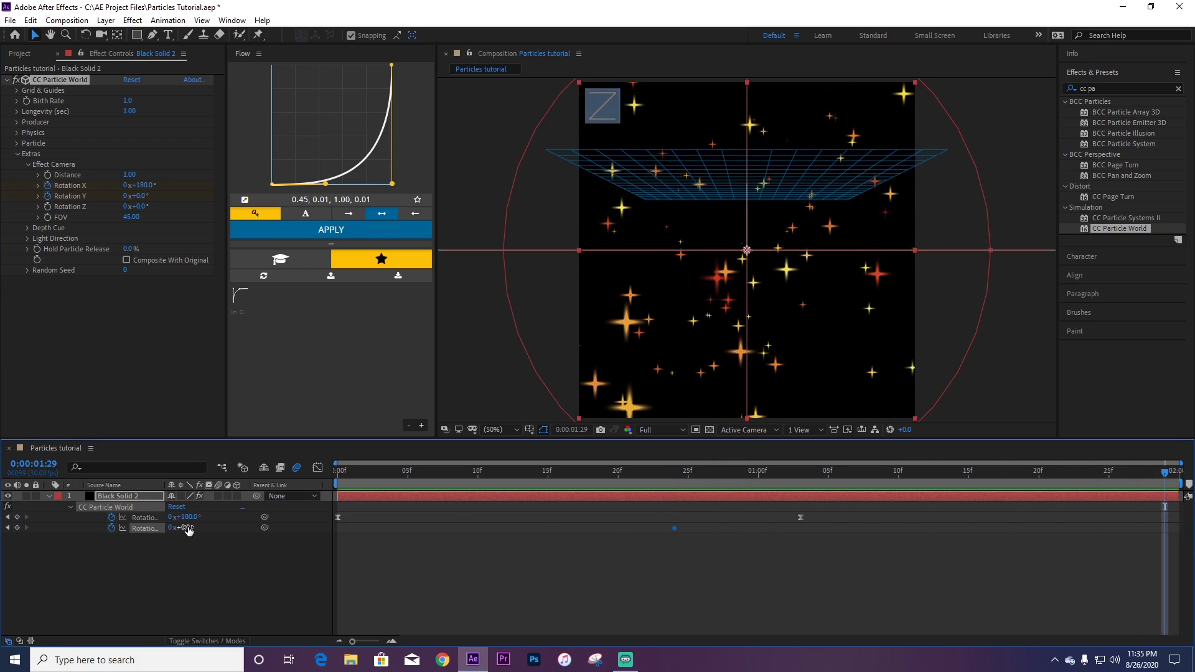
text(180)
key(Return)
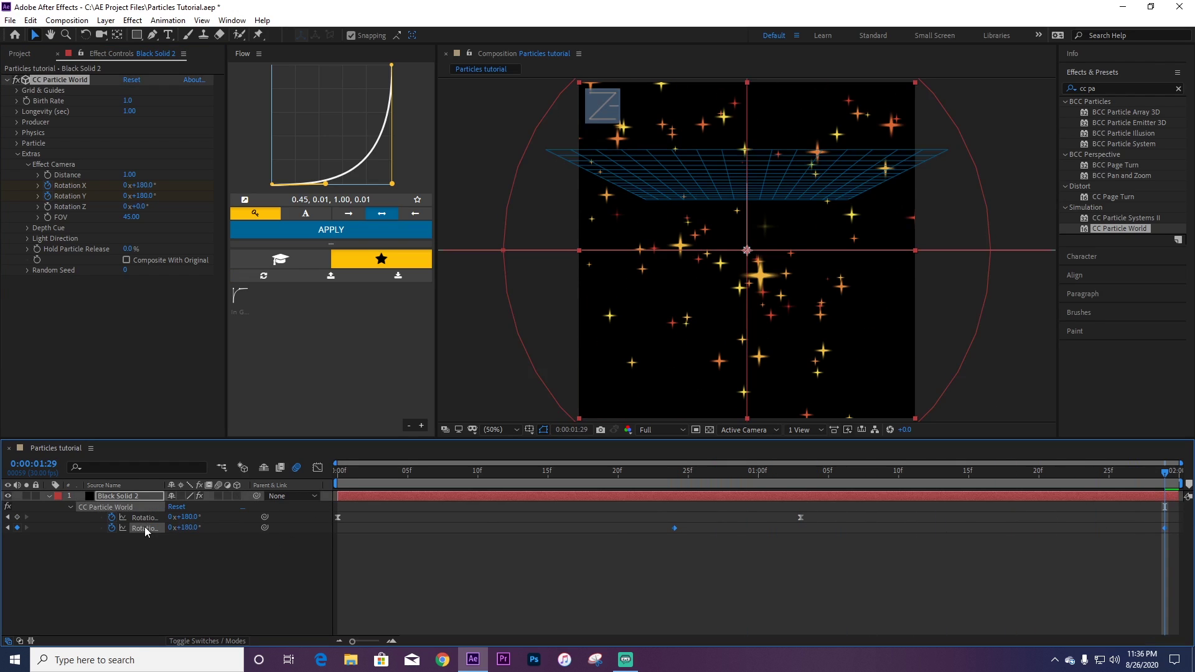
Ease the Rotation Y keyframes with a steep start and a longer ease into the last one, and preview the motion
click(318, 468)
drag(1134, 525, 1181, 489)
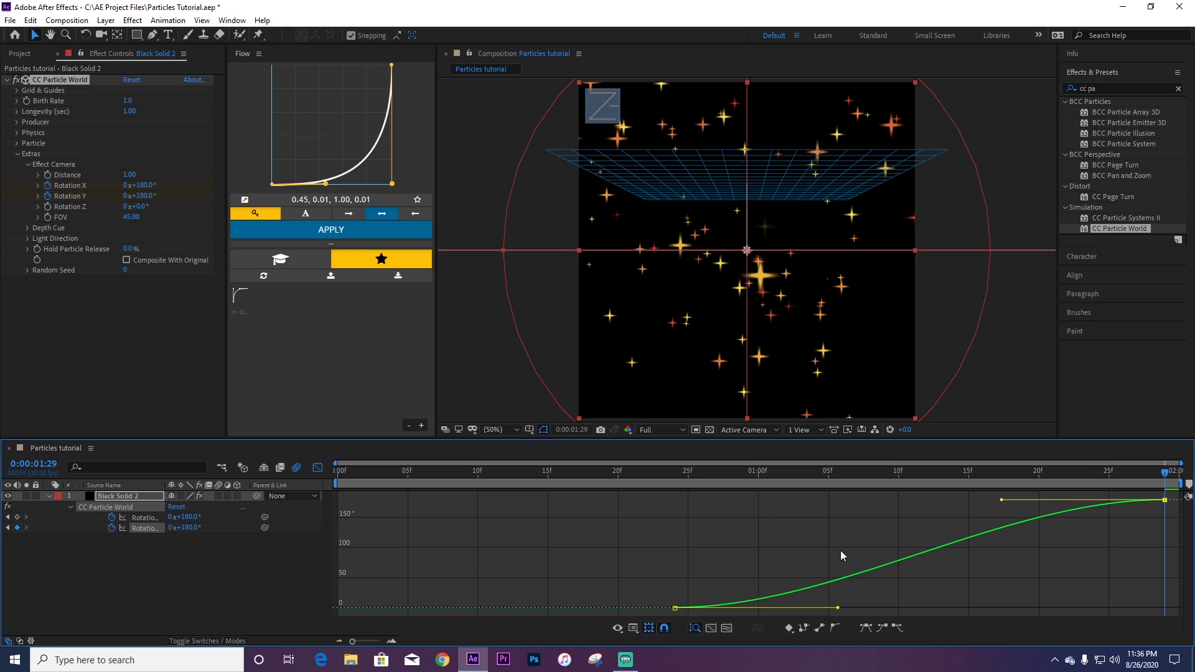
drag(838, 608, 631, 498)
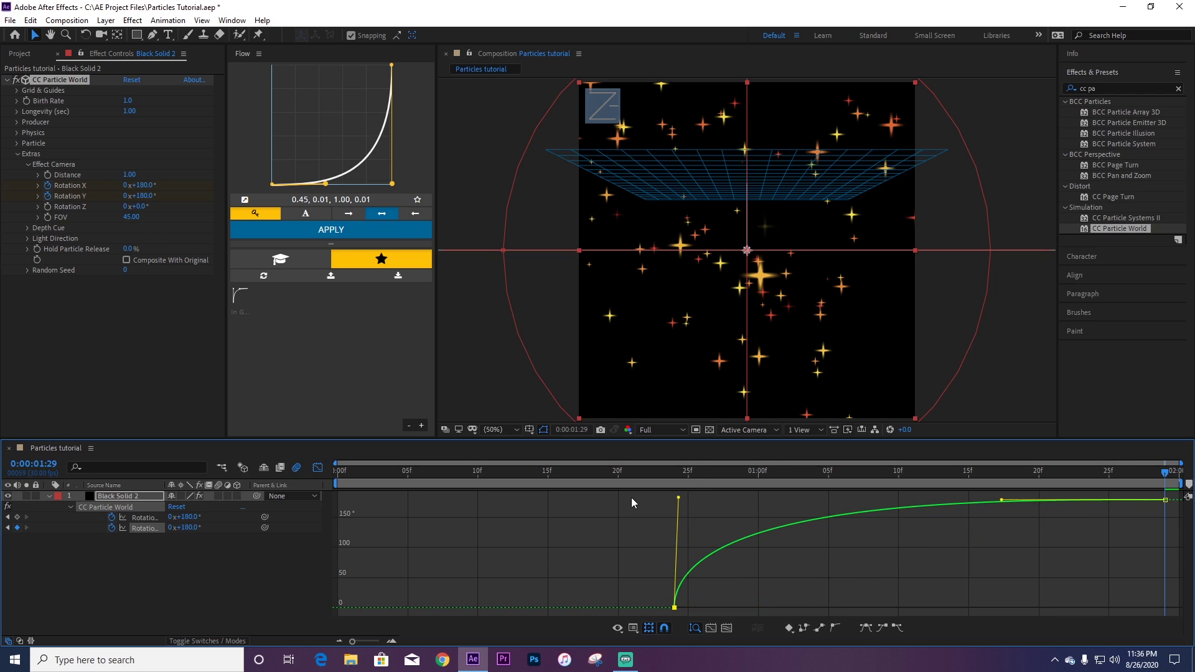
drag(999, 501, 836, 501)
click(317, 468)
key(space)
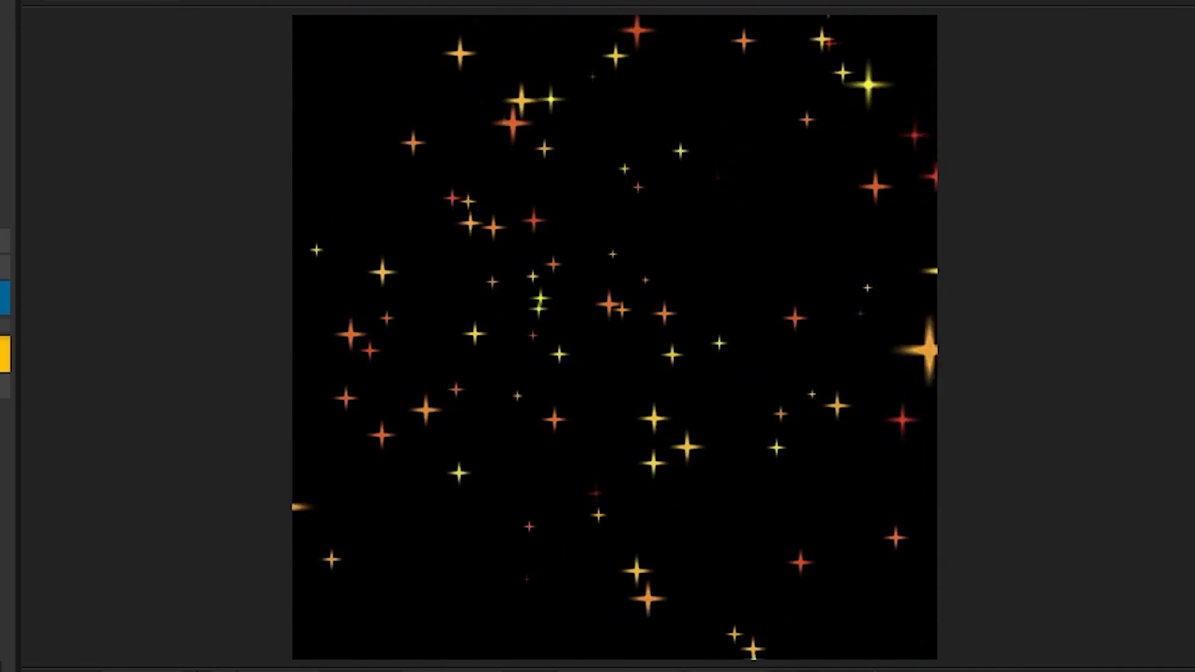
Reshape the Rotation Y curve into an S with a flat start and a full-length ease into the last keyframe, then preview
drag(629, 475, 879, 614)
click(317, 468)
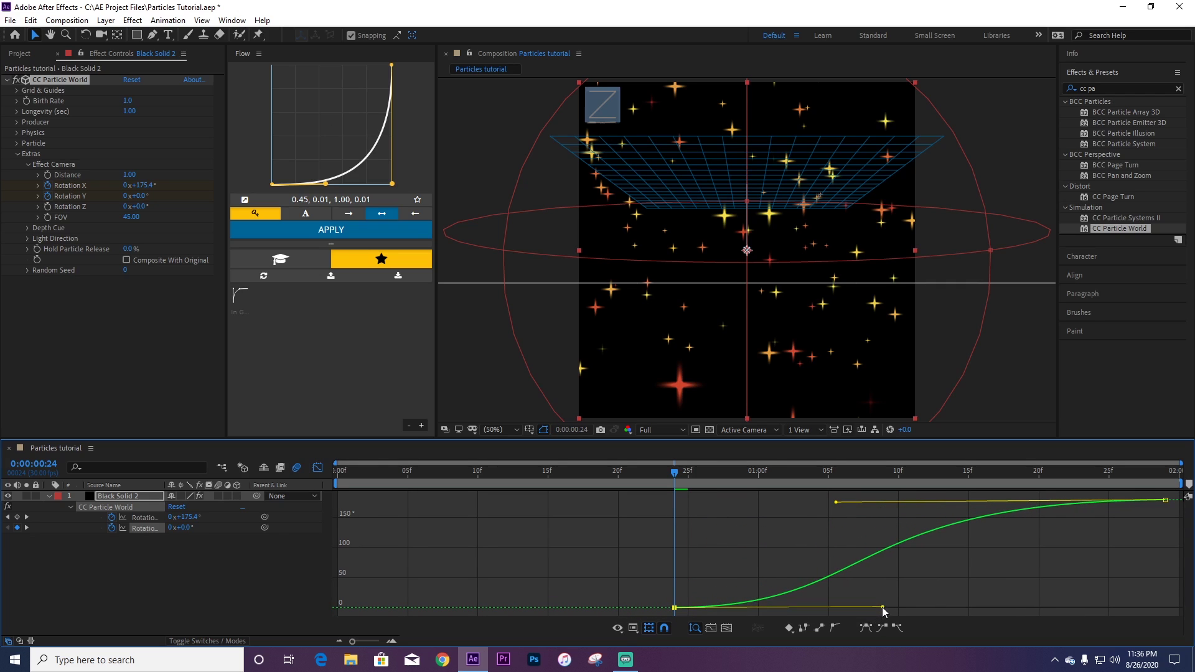
drag(836, 501, 627, 501)
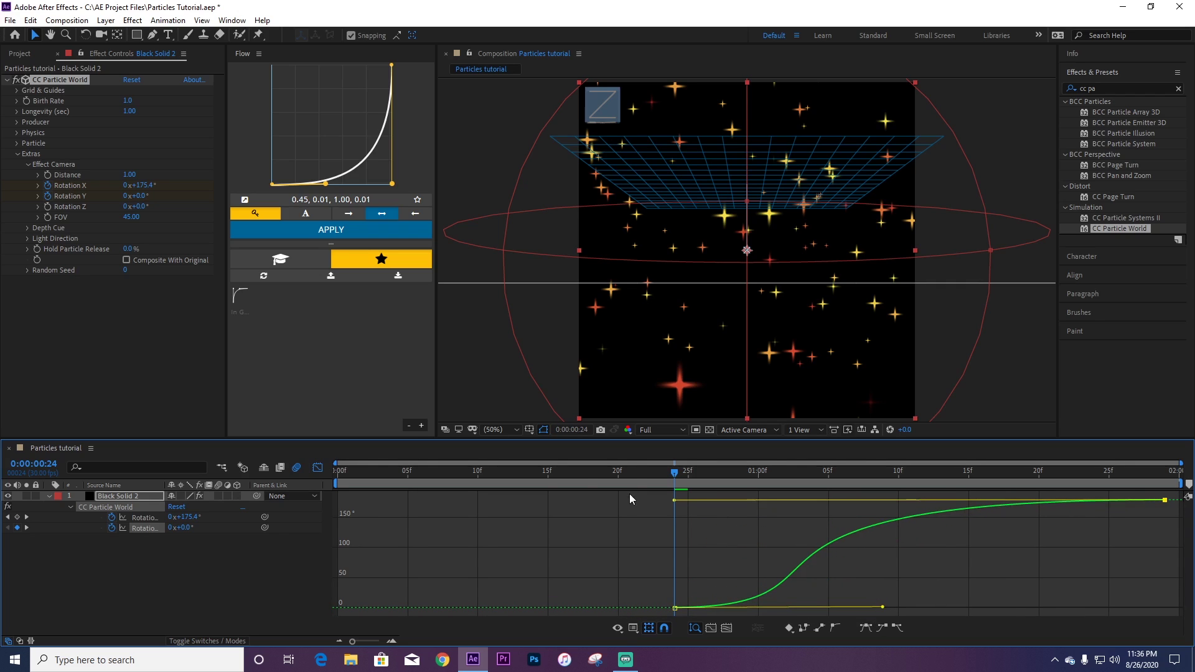
click(320, 470)
key(space)
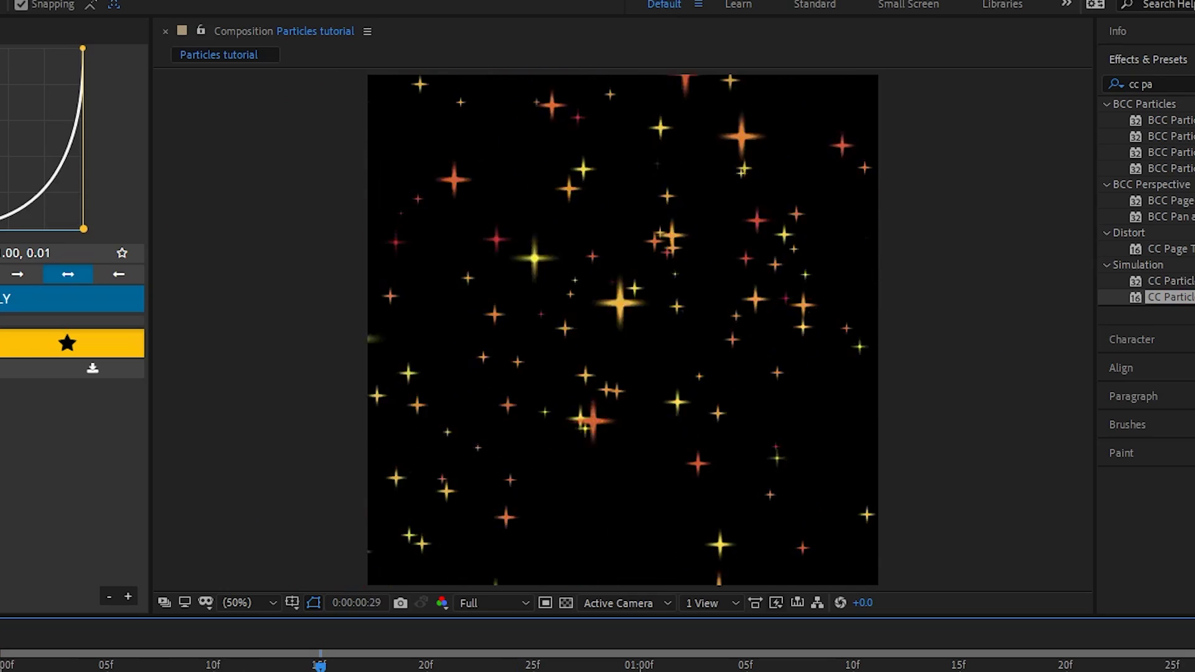
key(space)
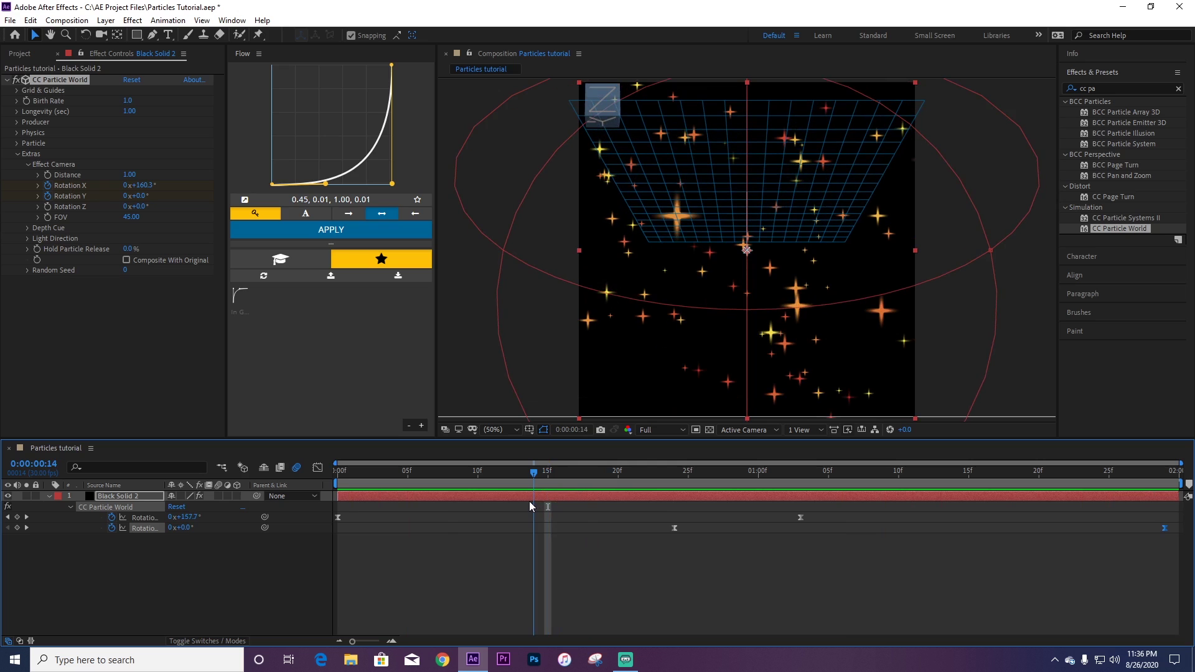
Review the combined camera rotations along the timeline and enable motion blur on Black Solid 2
click(542, 568)
key(space)
key(space)
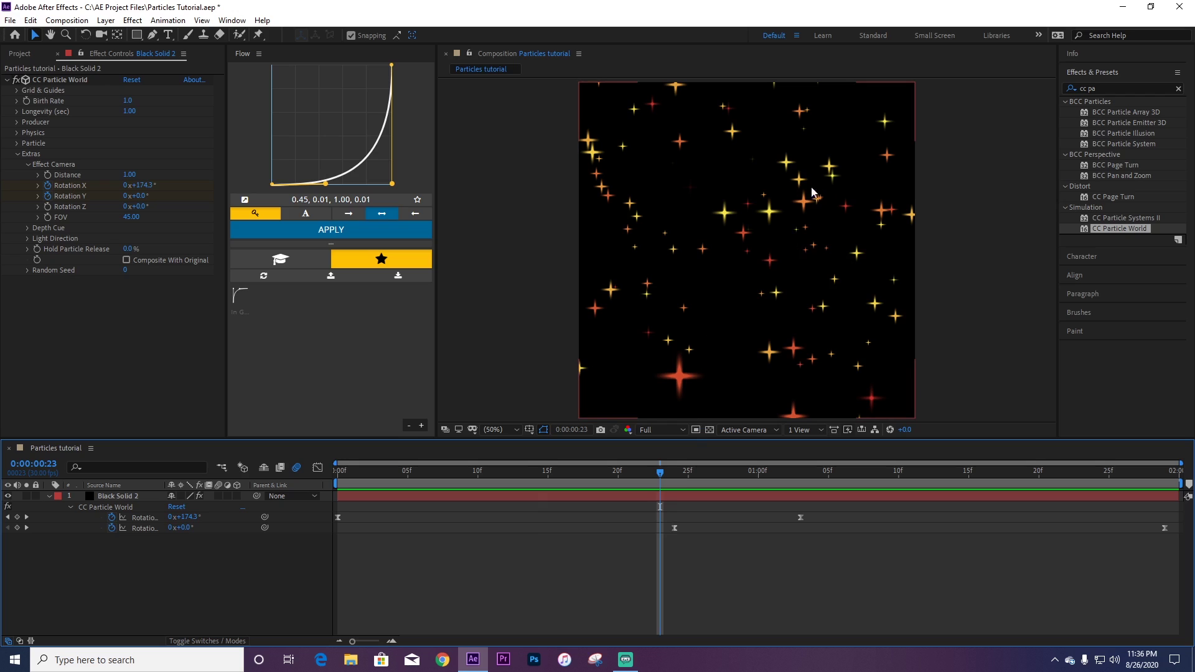
drag(661, 482, 453, 513)
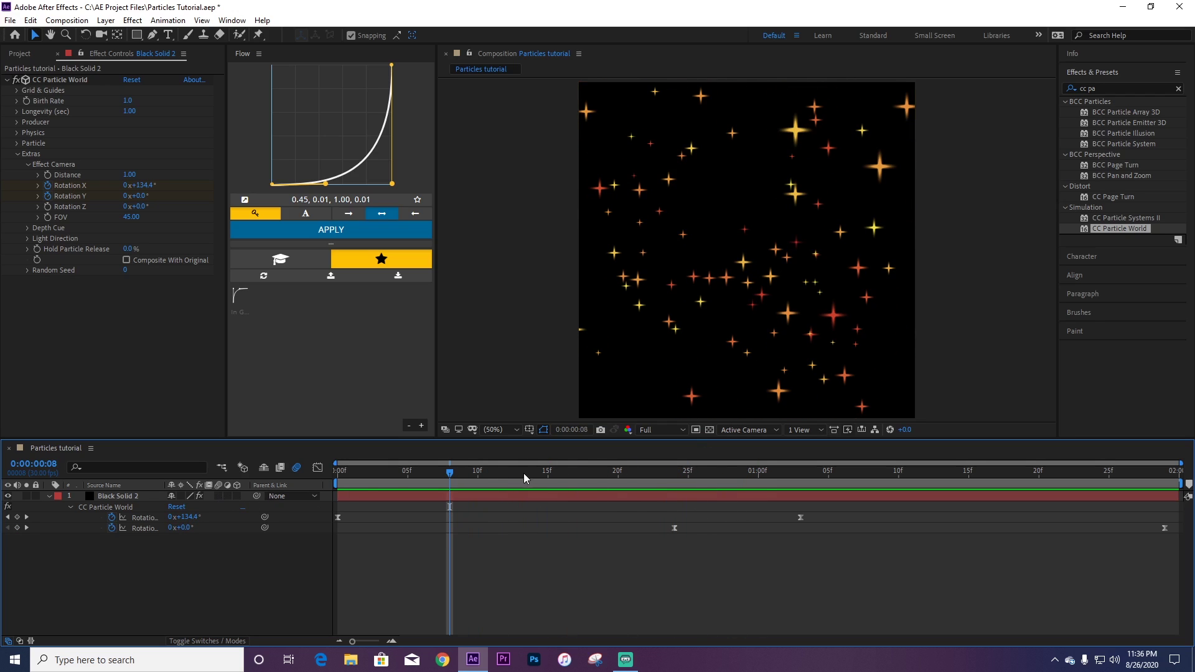
drag(524, 475, 399, 492)
click(227, 497)
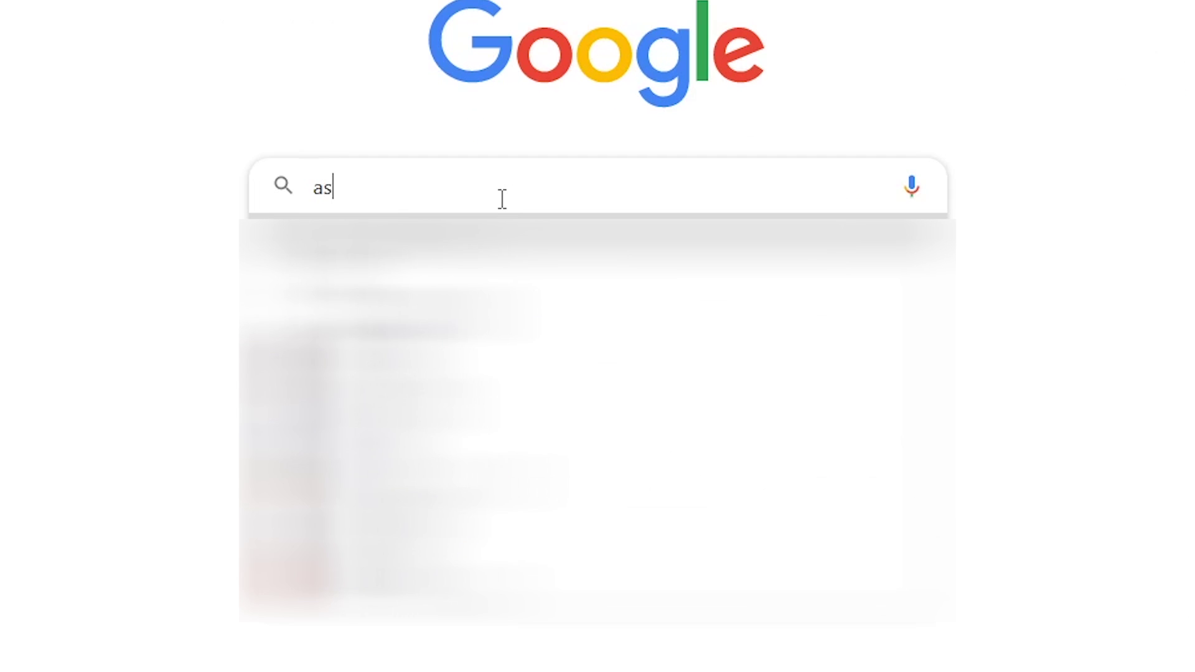
In the browser, search Google Images for ash kaash and pick a picture from the results to save
text(h kaashh)
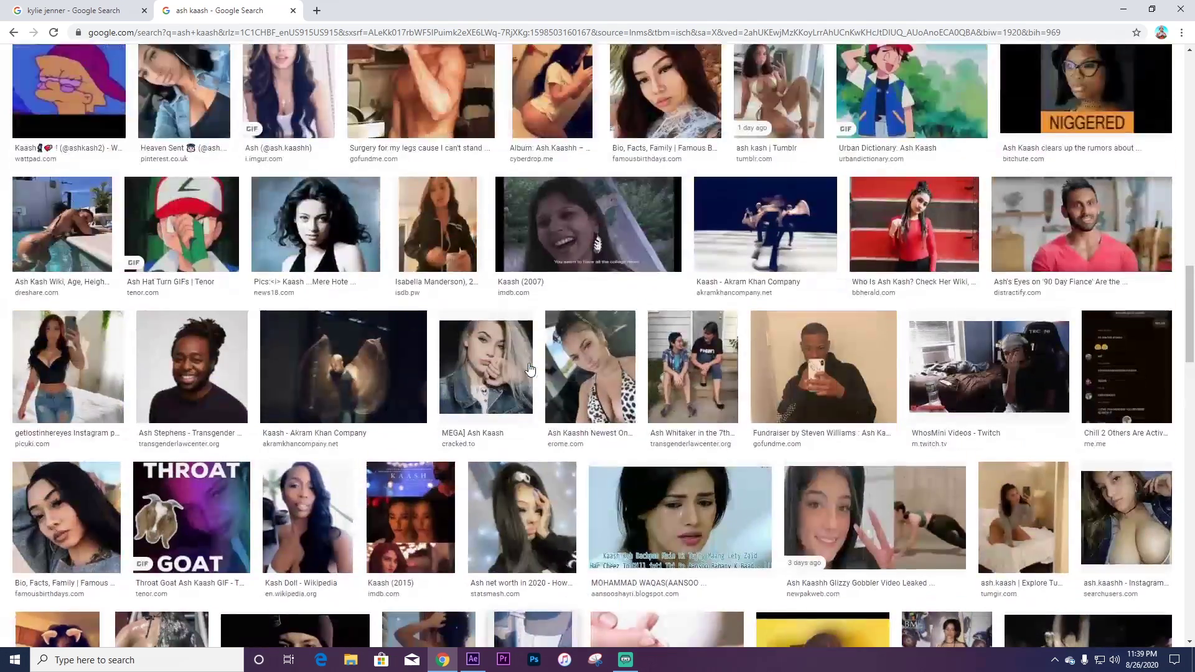
scroll(530, 369, up, 4)
scroll(530, 369, down, 13)
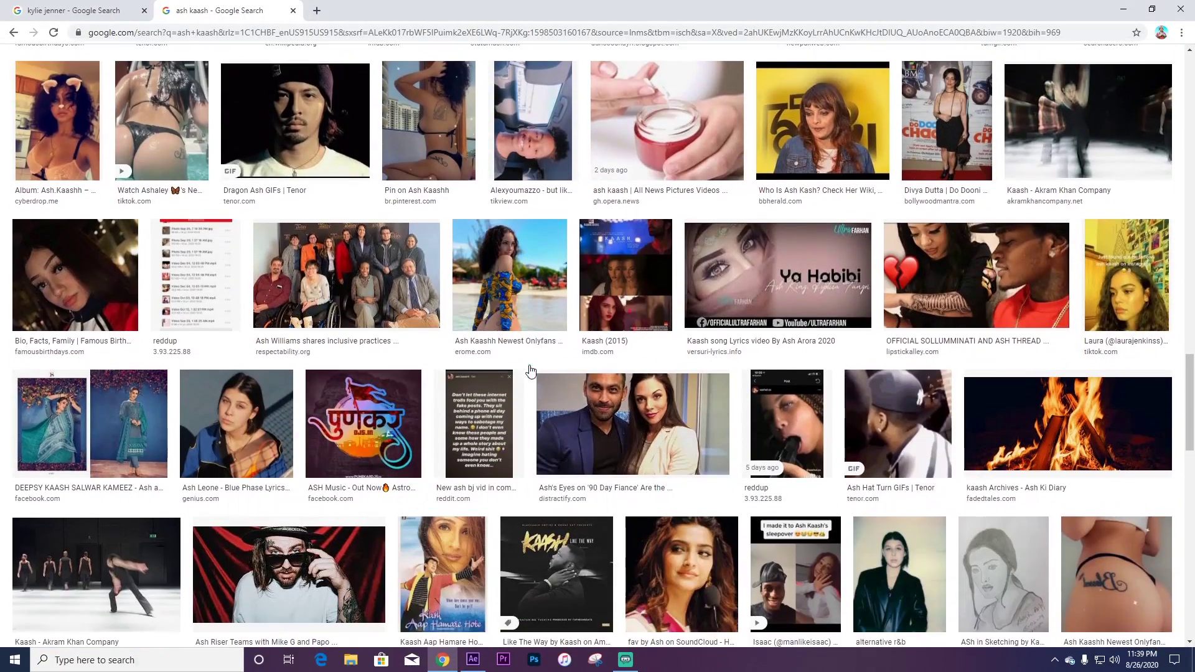
click(530, 323)
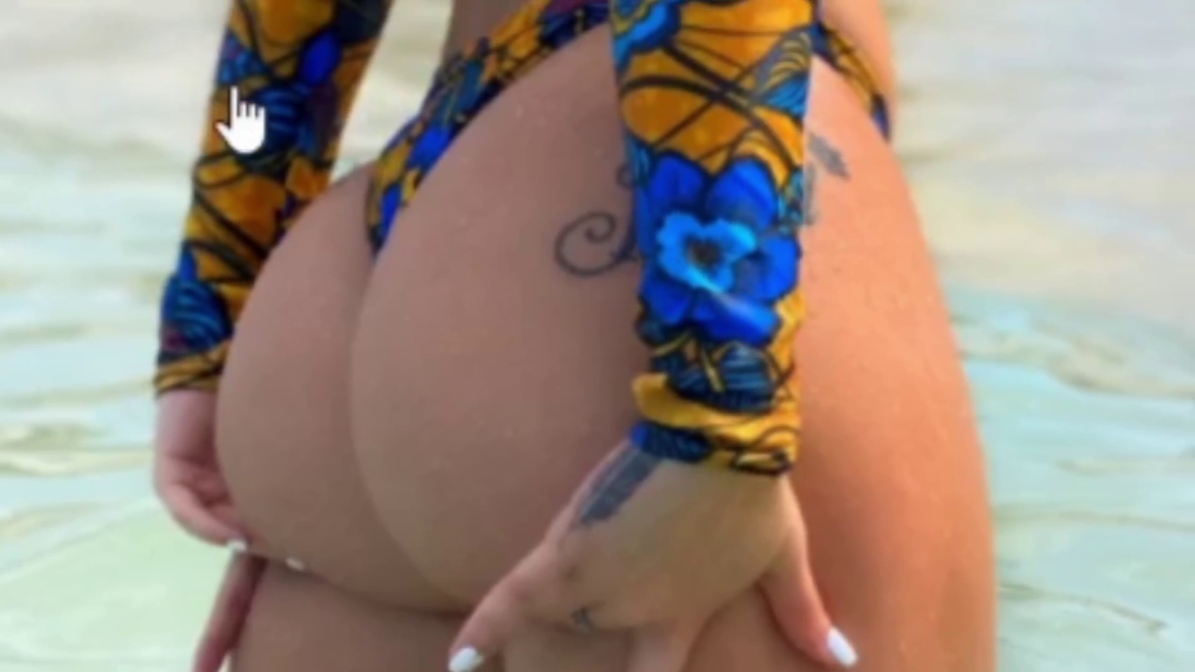
right_click(867, 389)
click(934, 502)
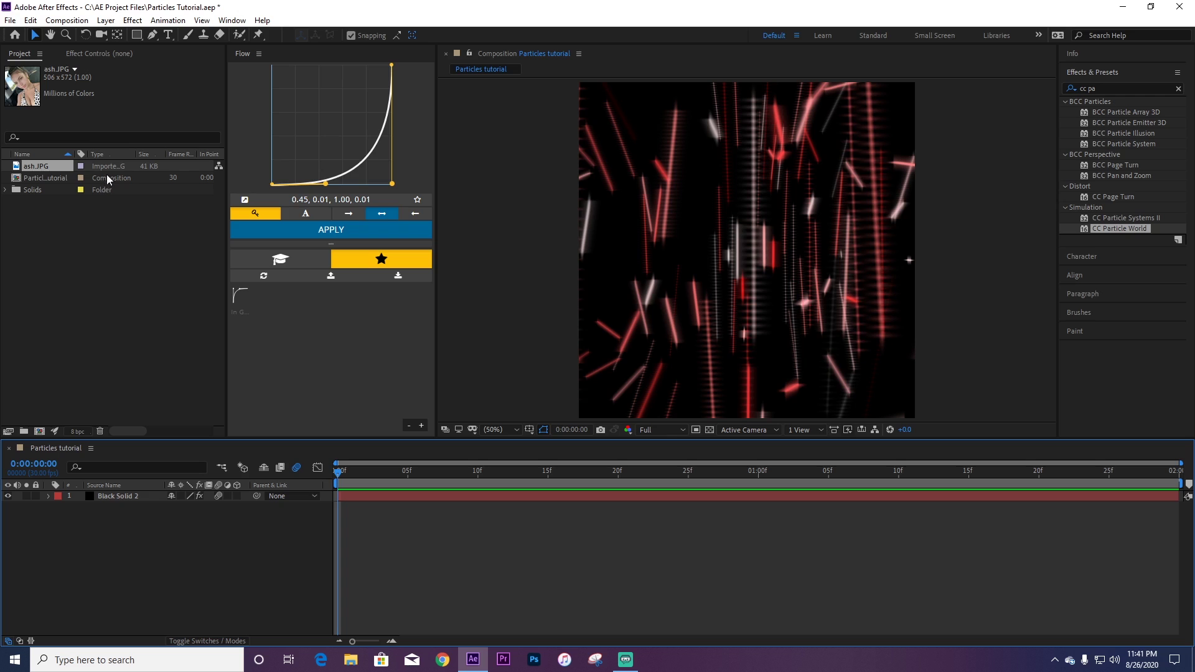
Switch to After Effects, place ash.JPG above Black Solid 2, and precompose it as a 3D layer
drag(42, 171, 162, 507)
key(s)
key(u)
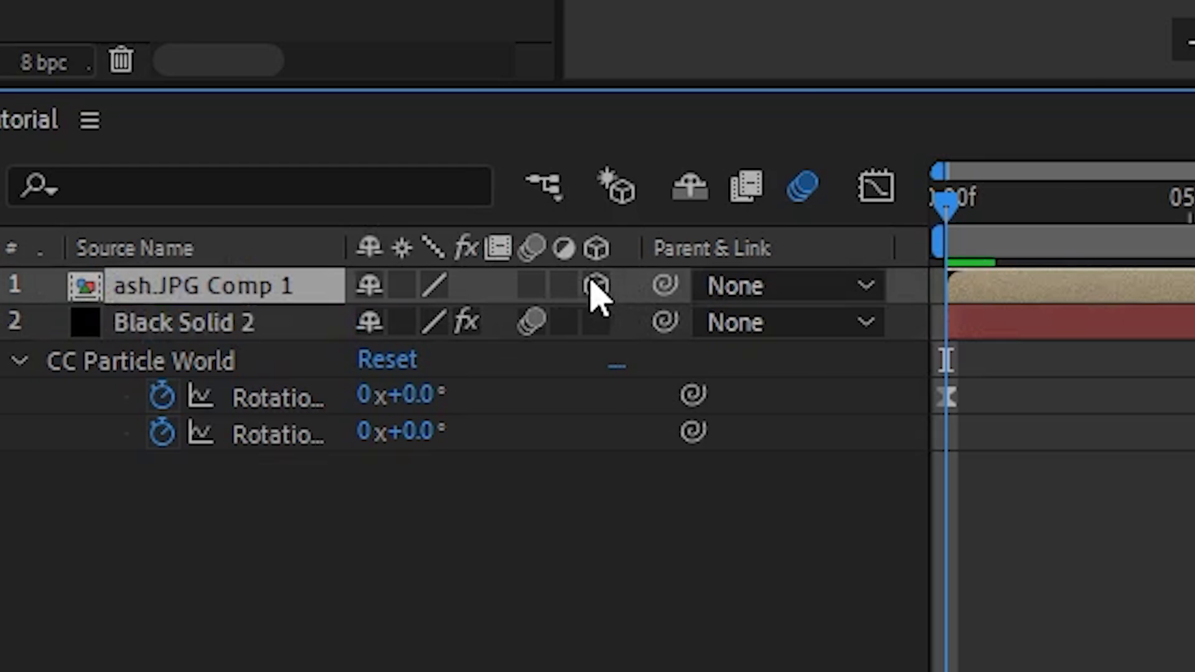
Keyframe the picture layer's X Rotation from 0° to 180° at 0:00:01:03, with its Y Rotation keyframe of 0° at 0:00:00:24
key(r)
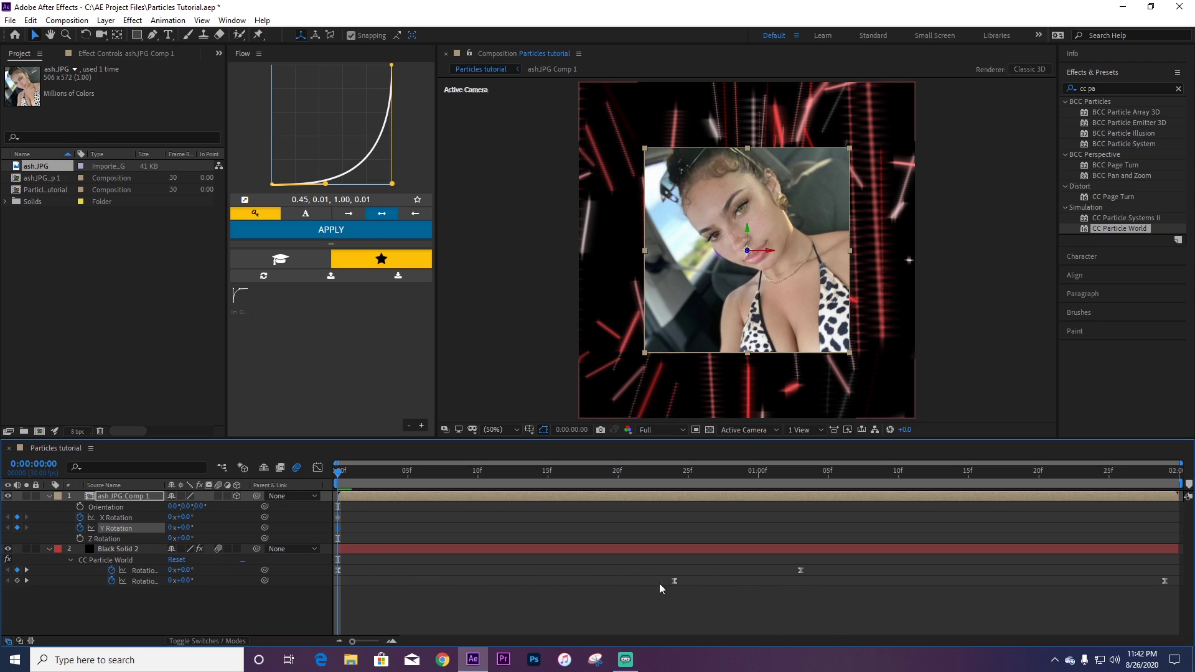
click(473, 561)
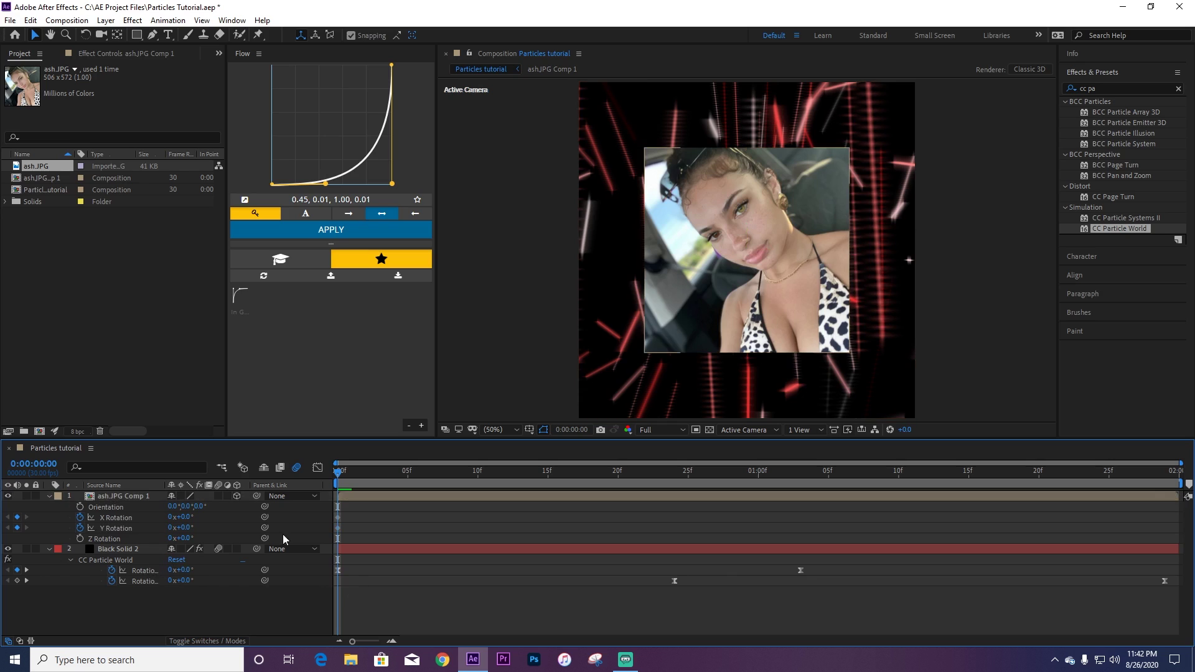
drag(338, 528, 801, 527)
click(801, 473)
click(184, 518)
text(180)
key(Return)
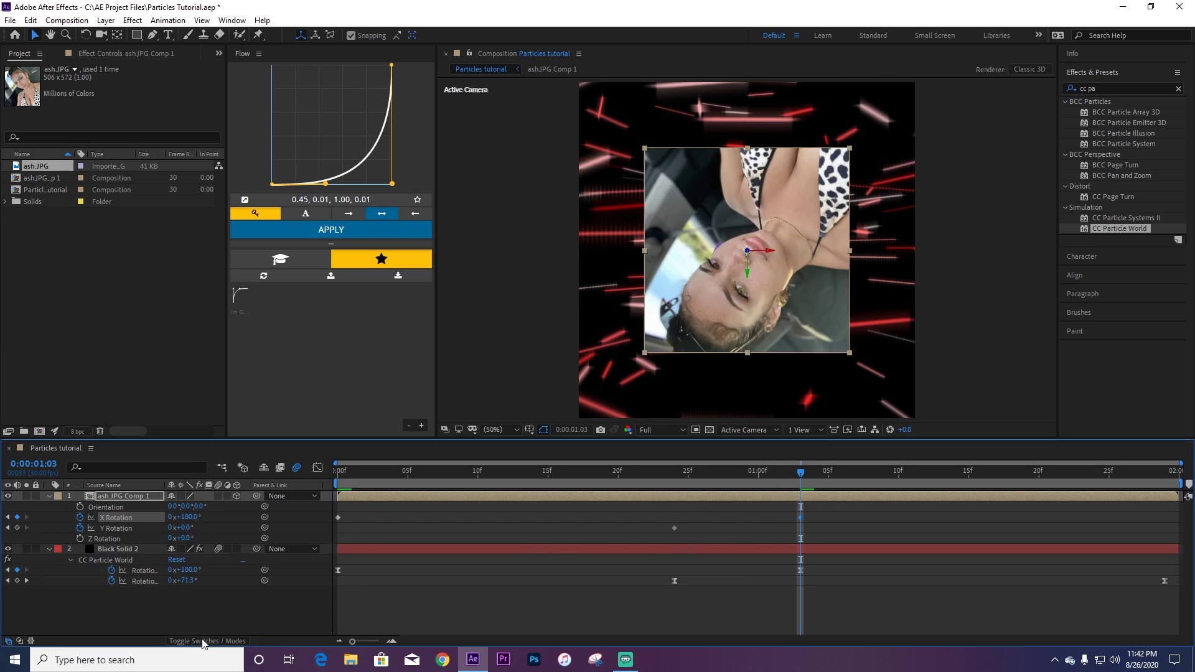
Ease the picture's X Rotation keyframes with the Flow curve 0.00, 0.97, 0.51, 0.98 and preview the motion
click(338, 473)
key(space)
key(space)
click(318, 469)
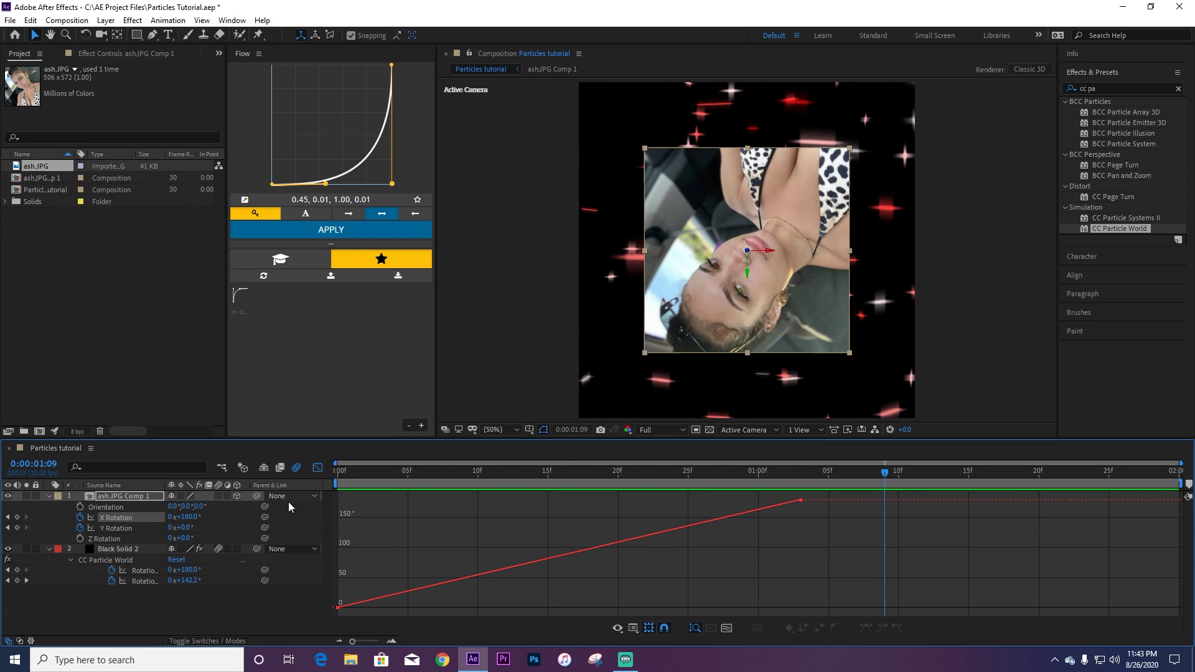
click(317, 468)
drag(327, 185, 272, 68)
click(331, 230)
click(338, 473)
key(space)
Add a Y Rotation keyframe of 180° at 0:00:01:29 on the picture layer
click(675, 473)
click(809, 537)
click(1164, 474)
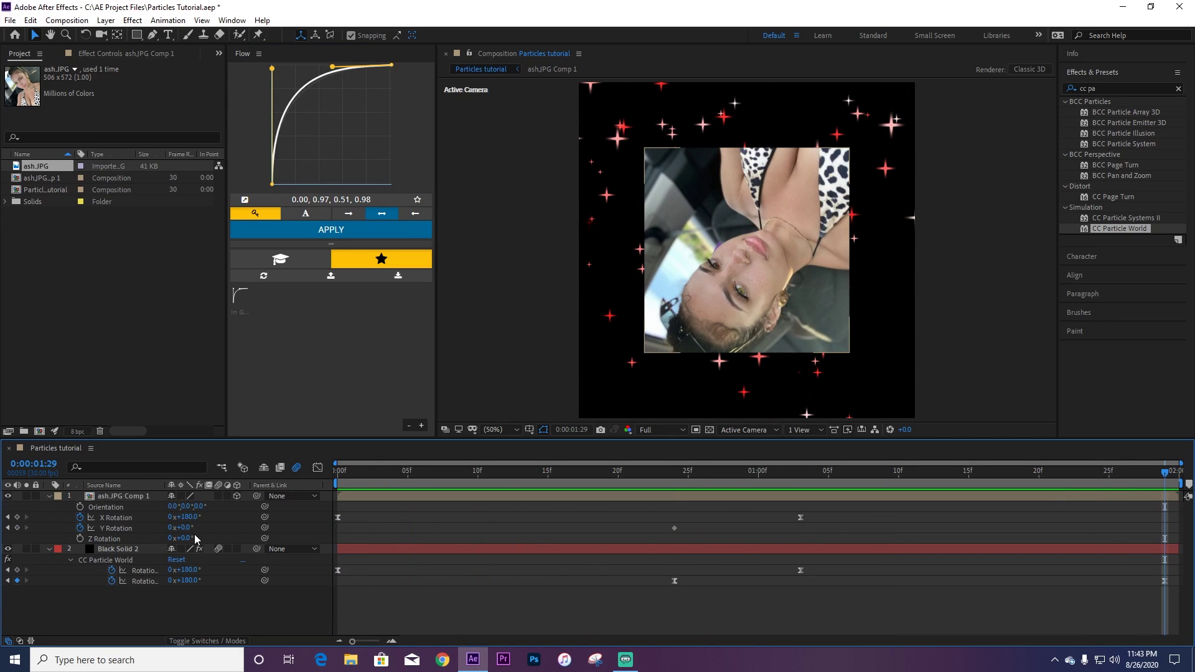
text(180)
key(Return)
Ease the picture's Y Rotation keyframes with the Flow curve 0.56, 0.02, 0.00, 0.99 and preview the motion
click(116, 528)
click(318, 468)
drag(273, 69, 339, 183)
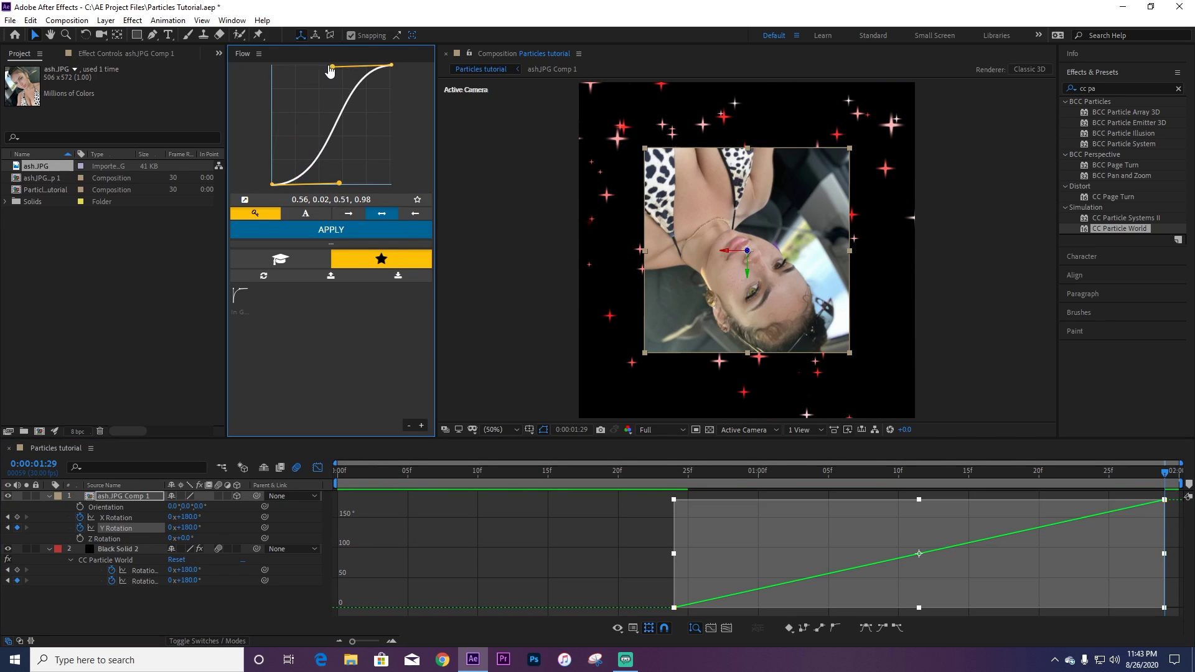
drag(332, 66, 272, 66)
click(320, 230)
click(317, 468)
key(space)
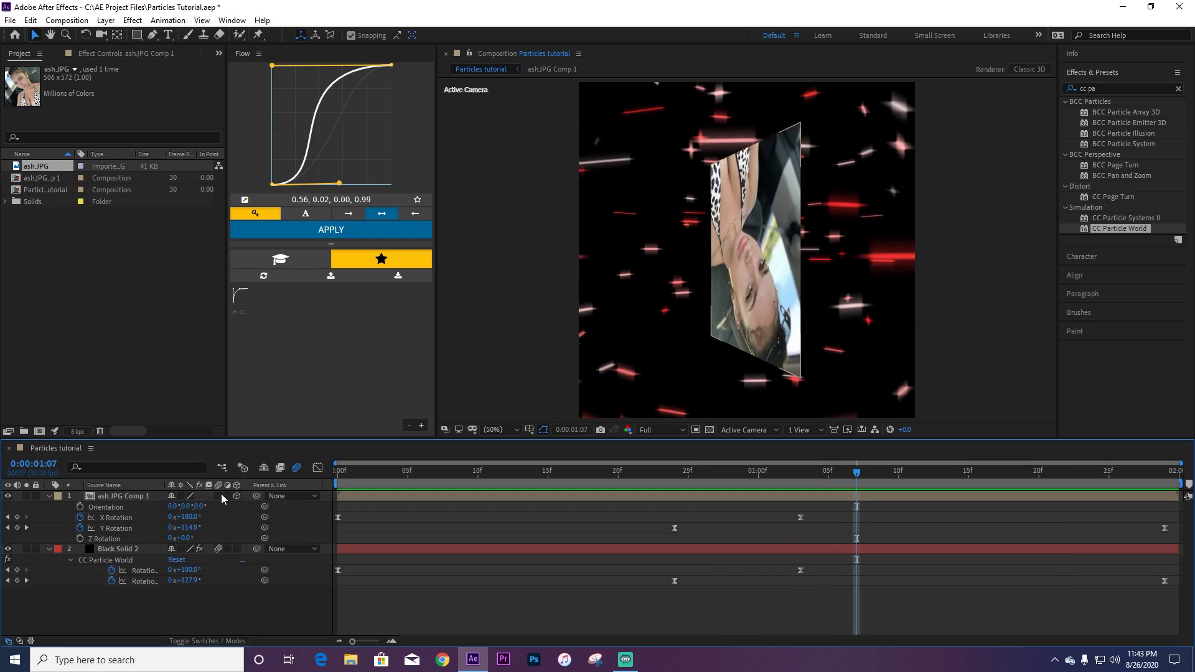
key(space)
Precompose the rotating picture layer together with its rotation keyframes
click(814, 497)
right_click(813, 497)
click(863, 439)
click(628, 407)
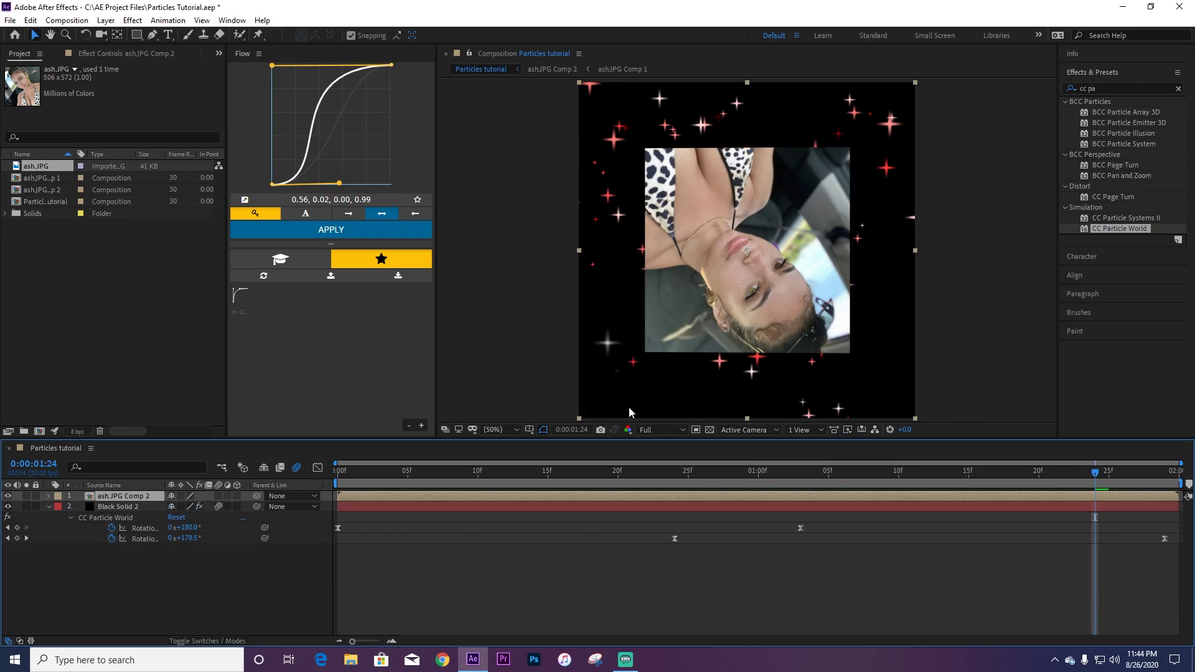
Try rotating the precomposed picture layer directly in the Particles tutorial composition
key(r)
drag(189, 508, 312, 521)
click(338, 473)
key(space)
key(space)
key(ctrl+z)
Open the nested ash.JPG Comp 1 and rotate the ash.JPG layer by about half a turn
click(338, 474)
key(space)
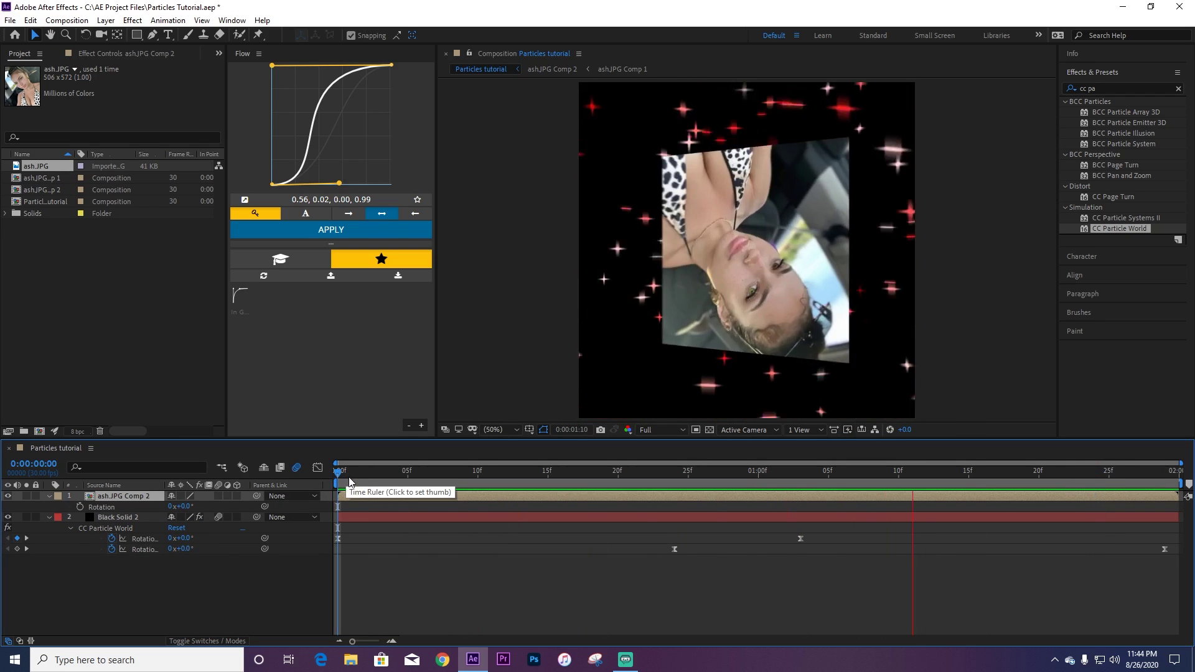
drag(463, 491, 520, 495)
double_click(143, 497)
double_click(142, 496)
click(142, 496)
key(r)
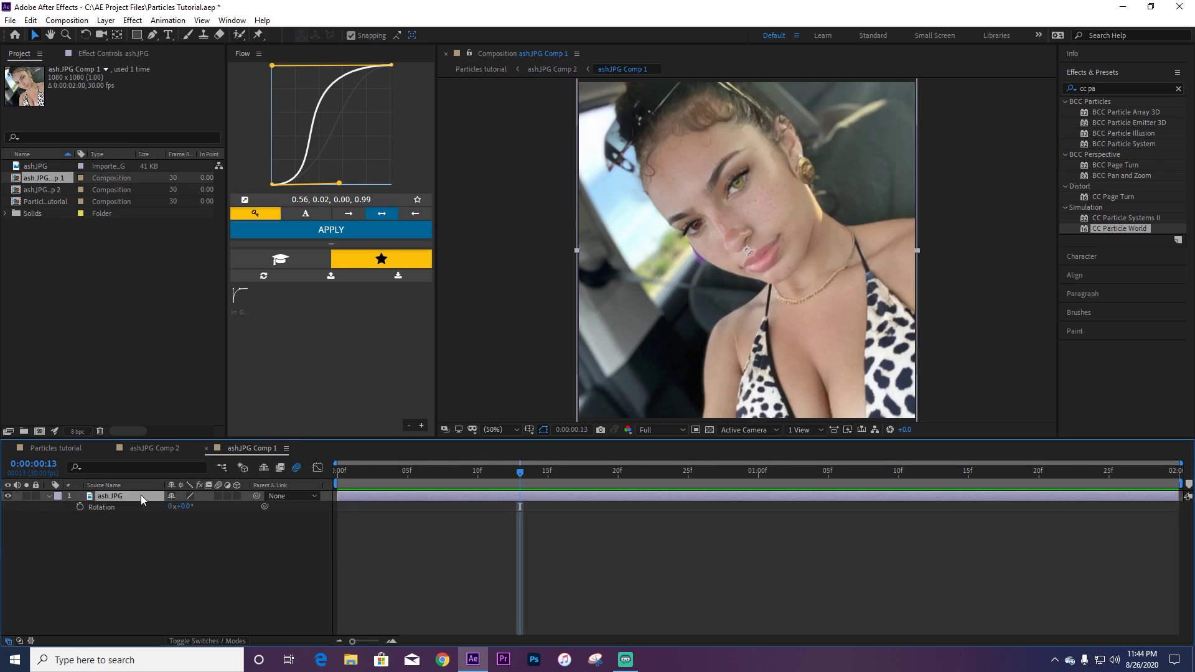
drag(189, 507, 307, 517)
Preview the picture and particle rotations together in the Particles tutorial composition
click(56, 448)
key(space)
key(space)
click(338, 474)
key(space)
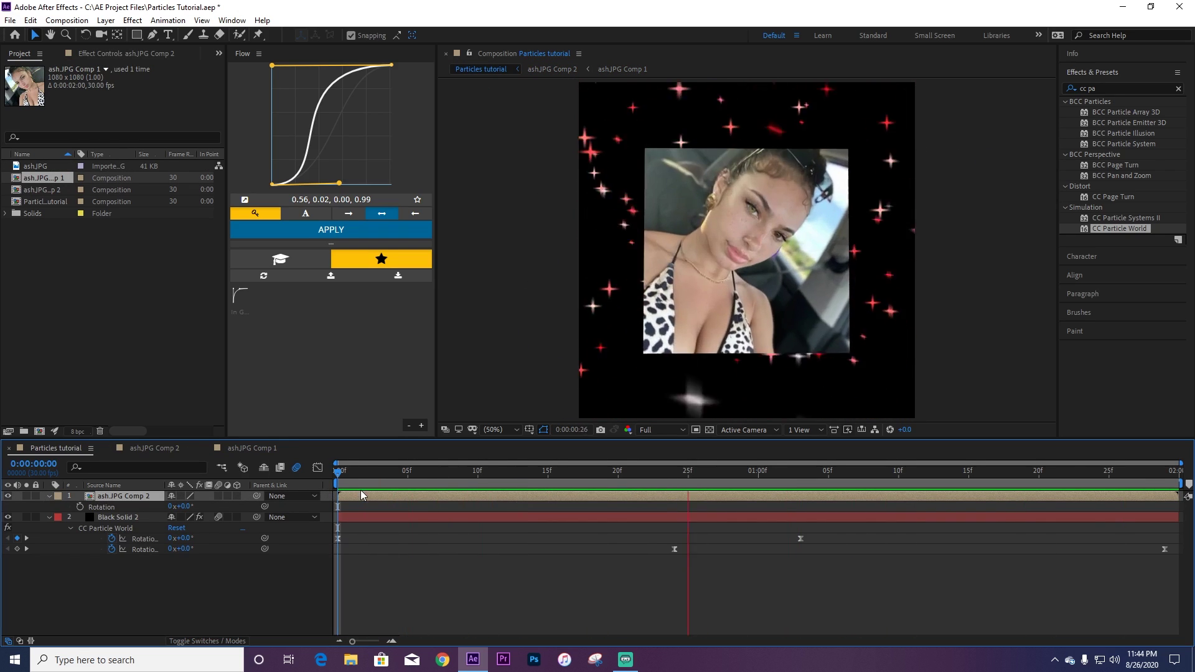
key(space)
drag(483, 471, 315, 500)
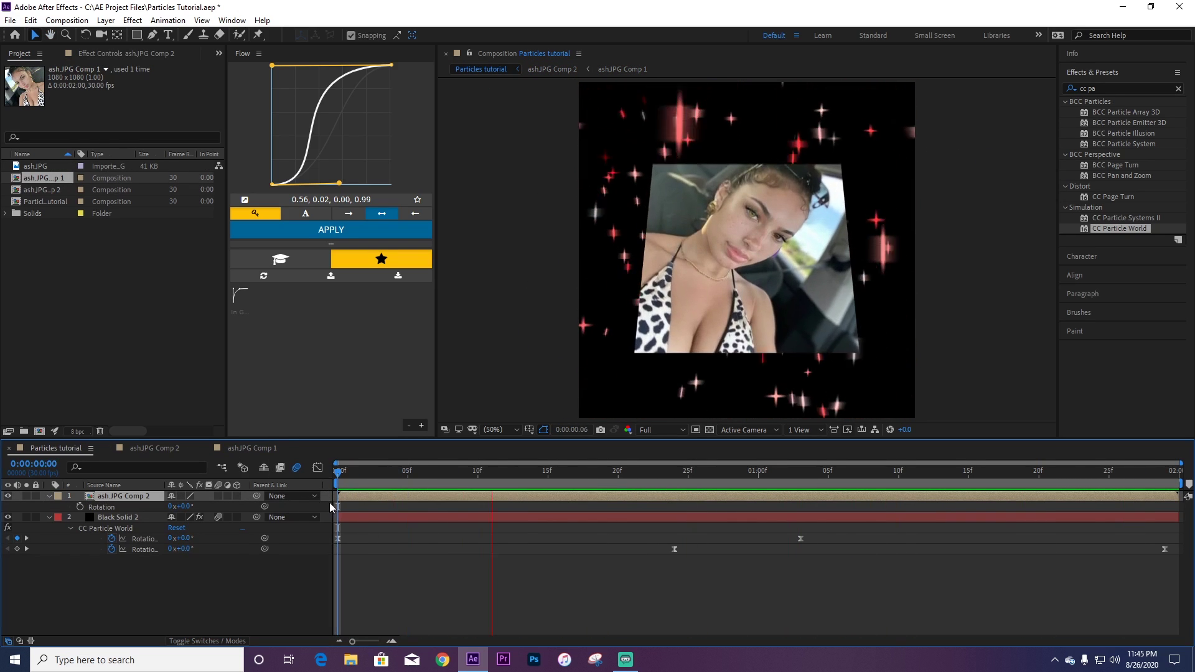